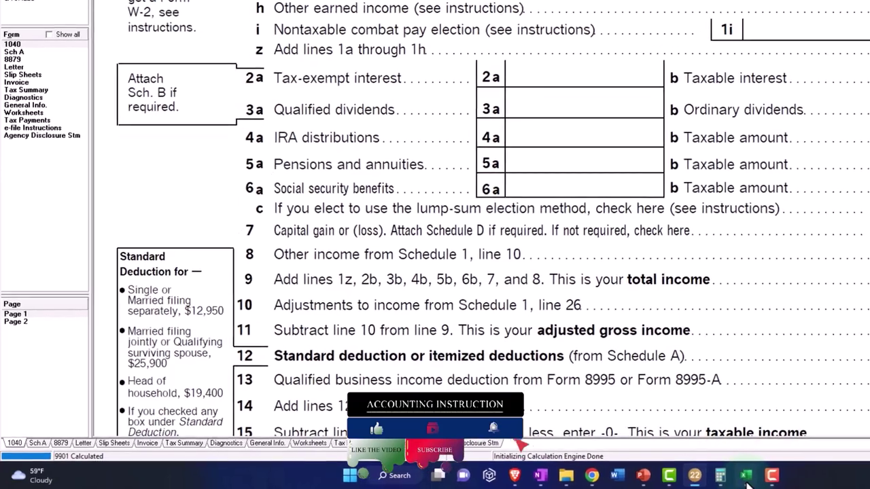
Switch to the Excel workbook and, on Schedule A, enter 14,000 for Mortgage 1 interest and 4,000 for property taxes.
{"action": "left_click", "coordinate": [716, 476]}
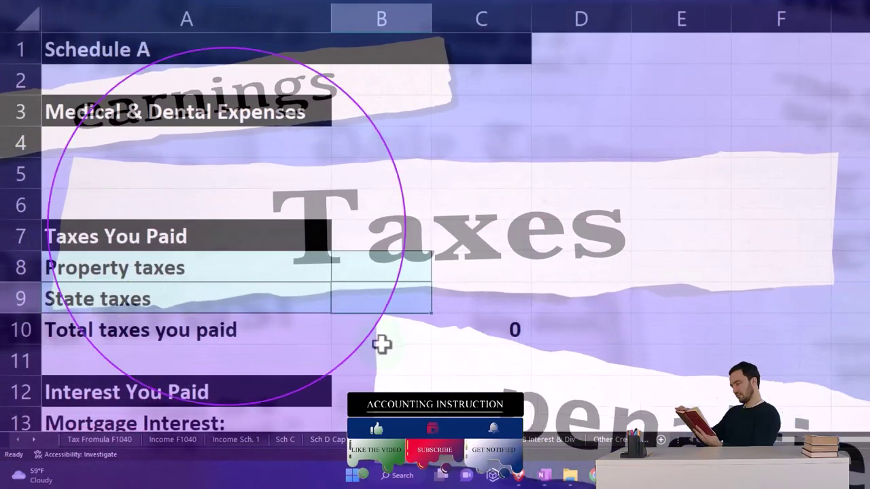
{"action": "left_click", "coordinate": [378, 333]}
{"action": "scroll", "coordinate": [373, 330], "scroll_direction": "down", "scroll_amount": 3}
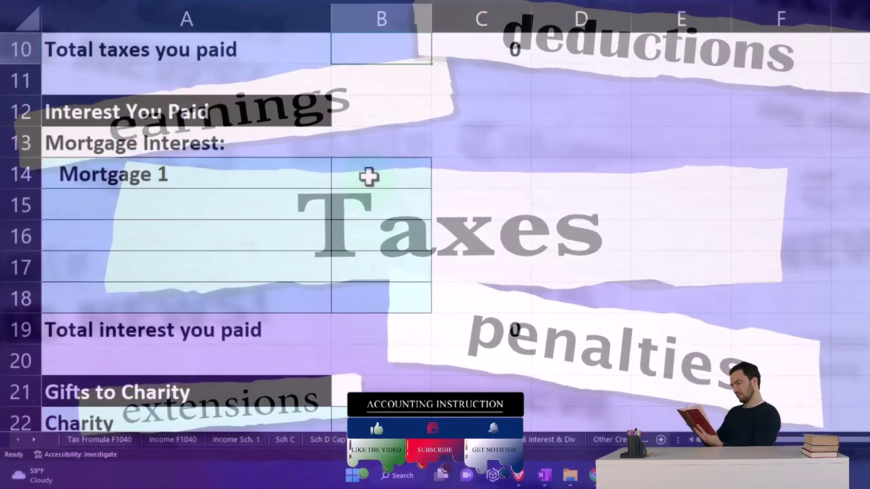
{"action": "left_click", "coordinate": [368, 177]}
{"action": "type", "text": "14000"}
{"action": "key", "text": "Return"}
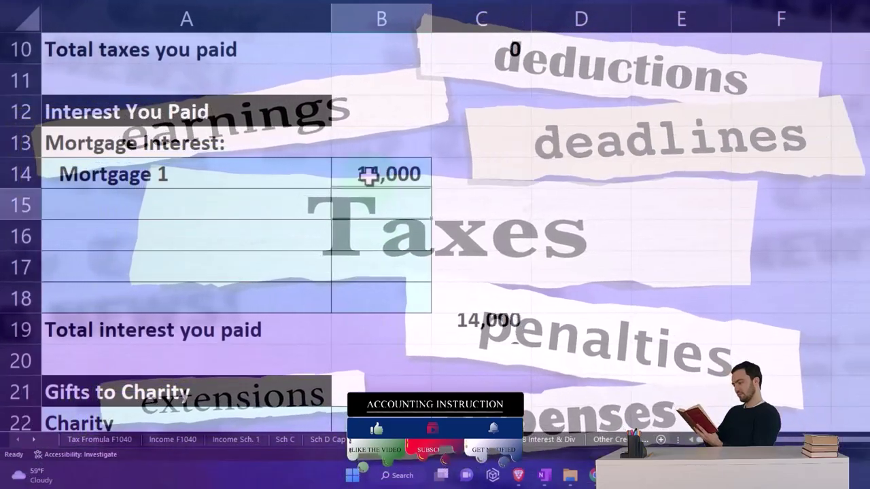
{"action": "scroll", "coordinate": [369, 176], "scroll_direction": "up", "scroll_amount": 3}
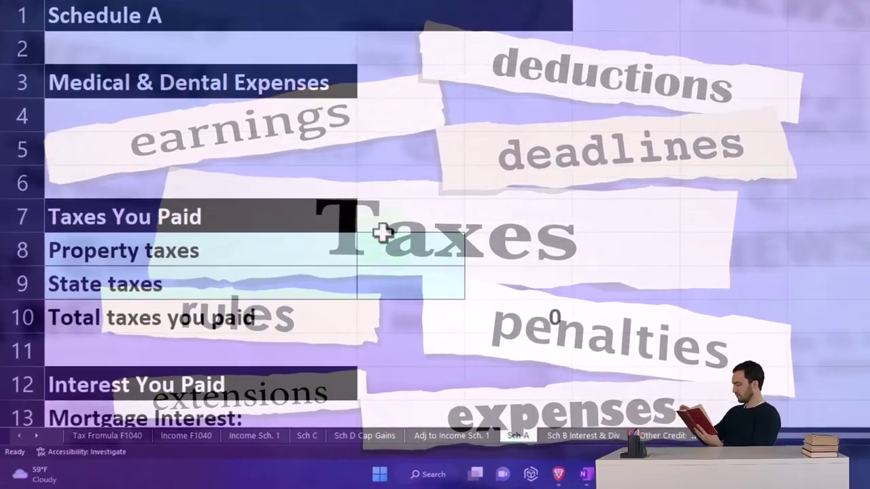
{"action": "type", "text": "40"}
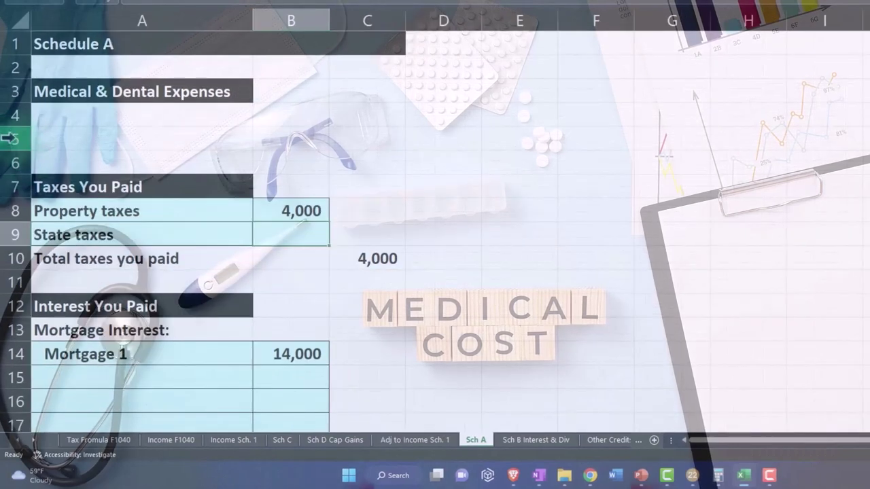
Insert three rows at row 5 under Medical & Dental Expenses and format A4:B7 with borders and light blue fill.
{"action": "left_click_drag", "start_coordinate": [15, 139], "coordinate": [15, 196]}
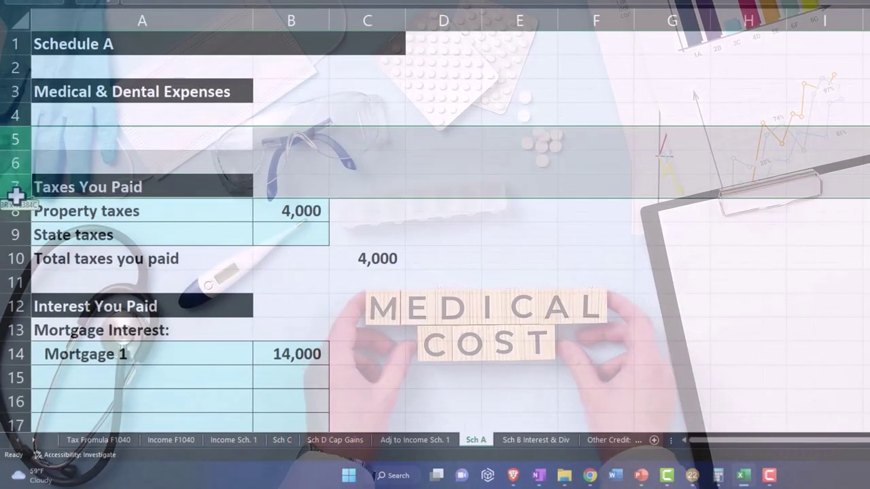
{"action": "right_click", "coordinate": [88, 174]}
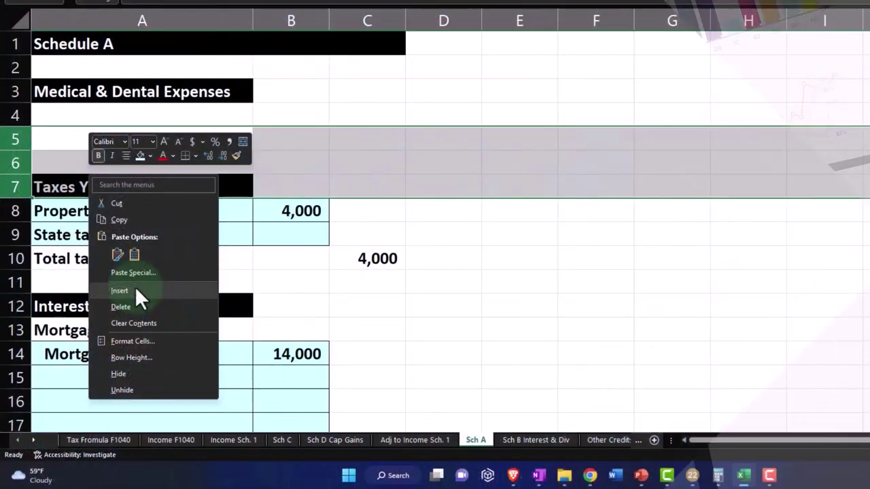
{"action": "left_click", "coordinate": [134, 289]}
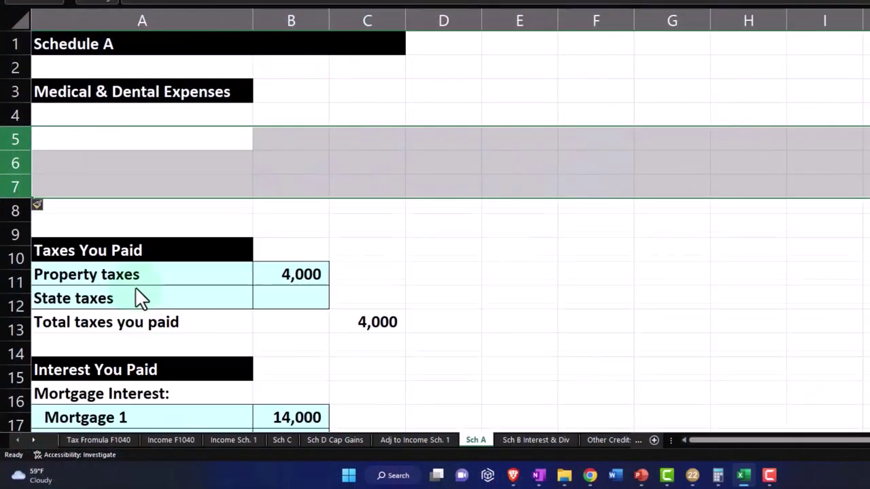
{"action": "left_click", "coordinate": [118, 161]}
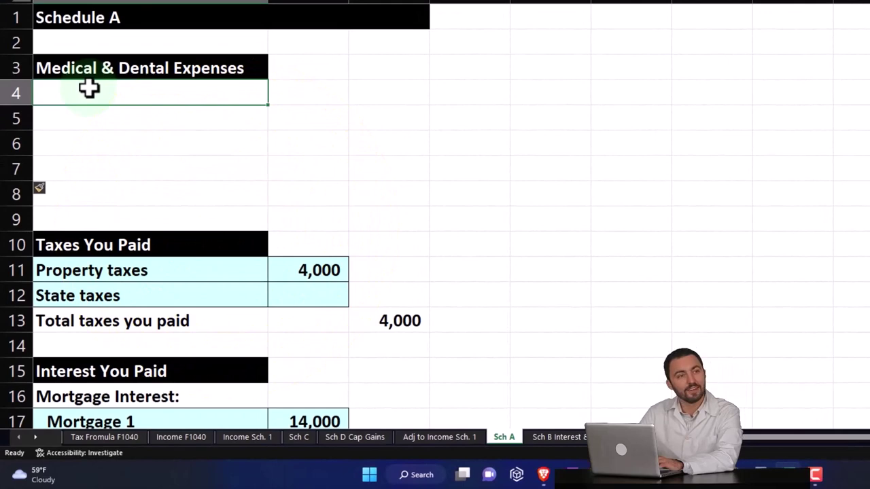
{"action": "left_click_drag", "start_coordinate": [163, 106], "coordinate": [289, 169]}
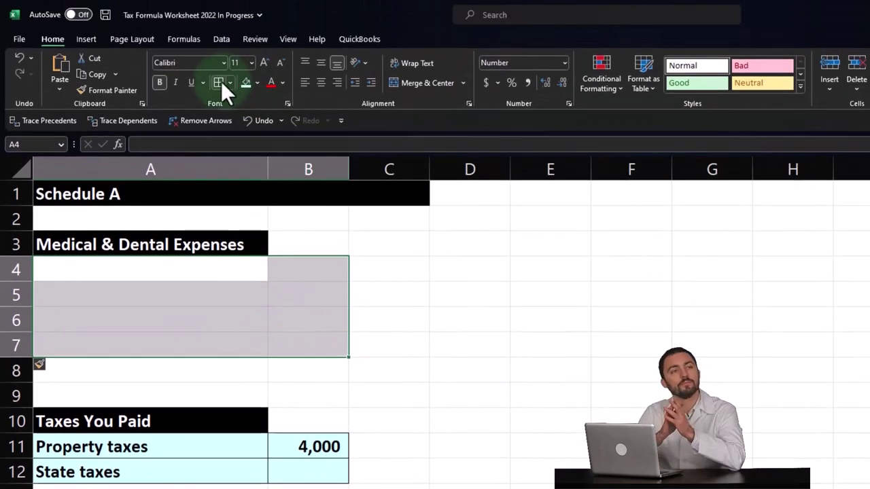
{"action": "left_click", "coordinate": [219, 82]}
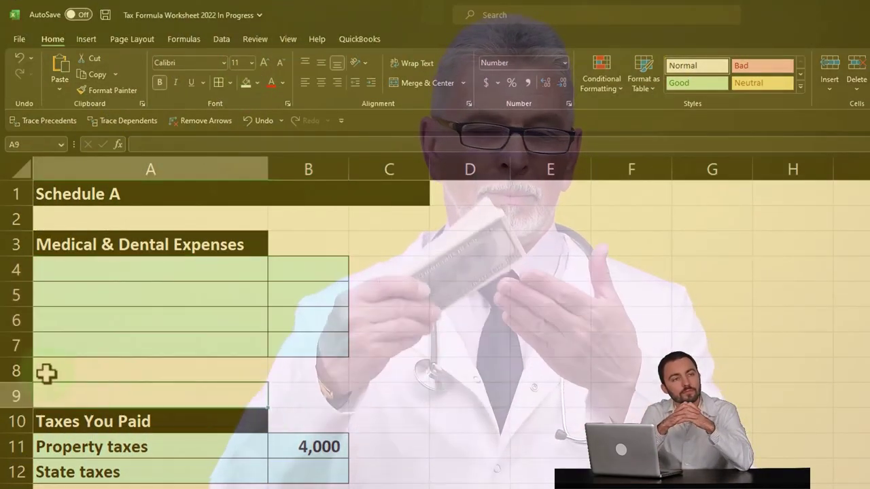
Insert four rows at row 8 and copy the plain formatting of A12:B12 onto A8:B11.
{"action": "left_click_drag", "start_coordinate": [9, 371], "coordinate": [26, 432]}
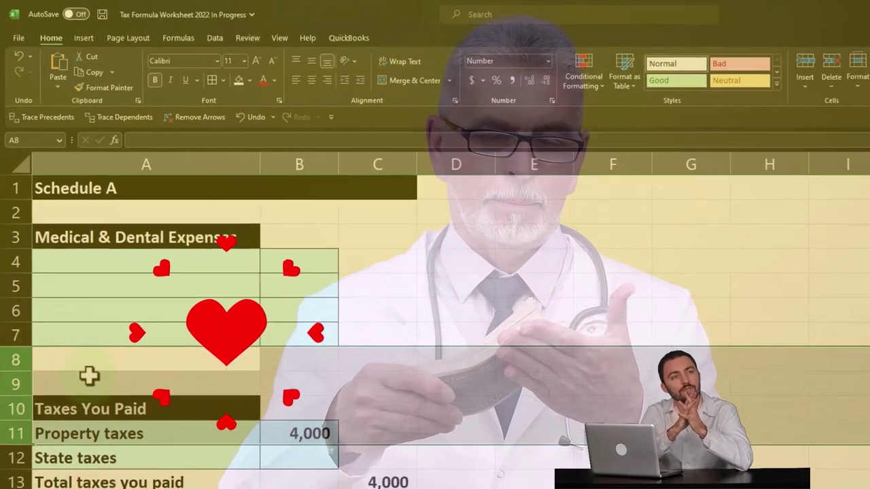
{"action": "right_click", "coordinate": [94, 389]}
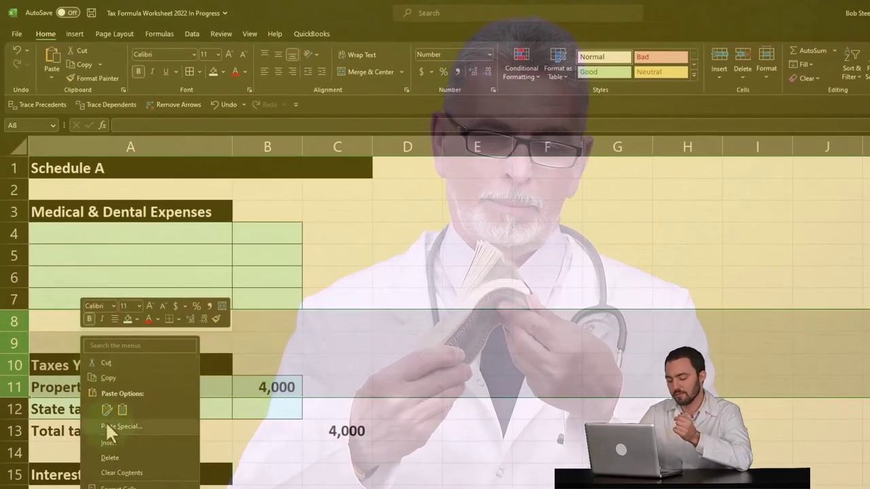
{"action": "left_click", "coordinate": [109, 443]}
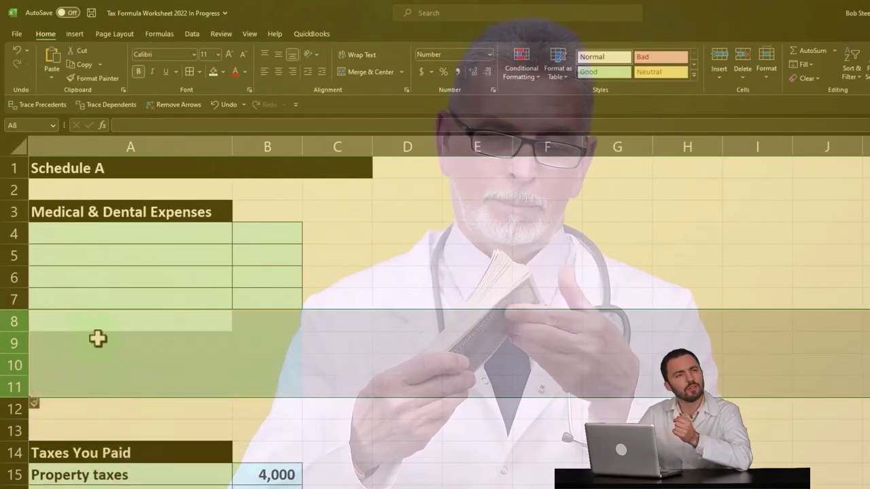
{"action": "left_click", "coordinate": [181, 408]}
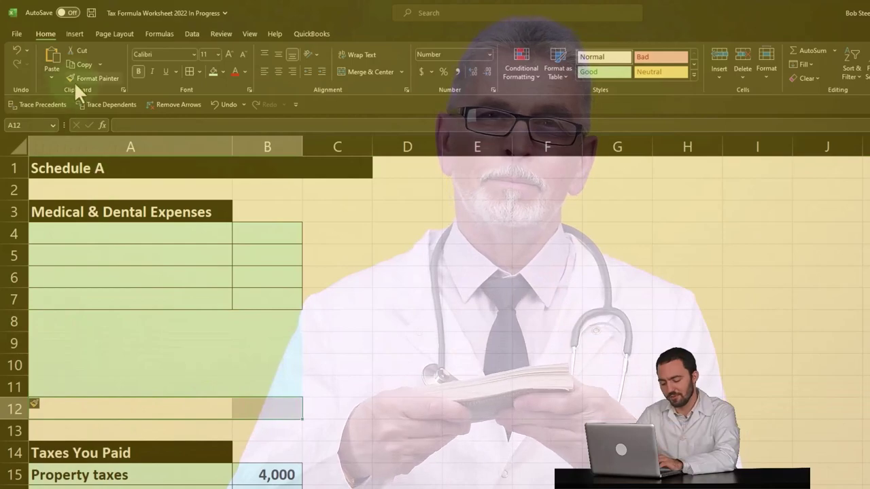
{"action": "mouse_move", "coordinate": [93, 322]}
{"action": "left_mouse_down"}
{"action": "mouse_move", "coordinate": [219, 384]}
{"action": "mouse_move", "coordinate": [246, 388]}
{"action": "left_mouse_up"}
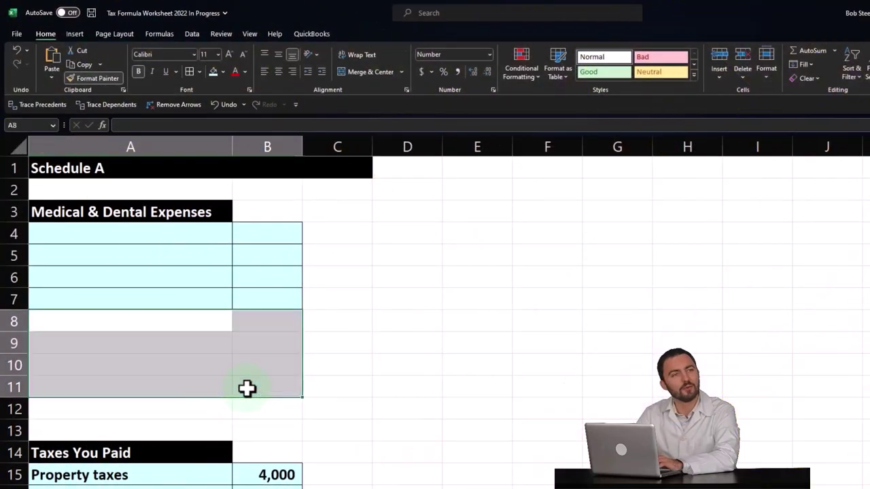
Label cell A8 "Total medical expenses".
{"action": "left_click", "coordinate": [128, 317]}
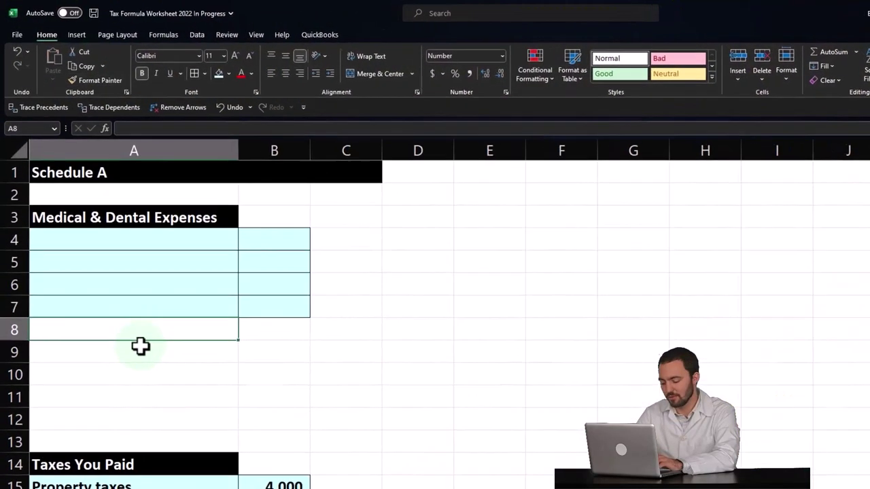
{"action": "type", "text": "Total medical expen"}
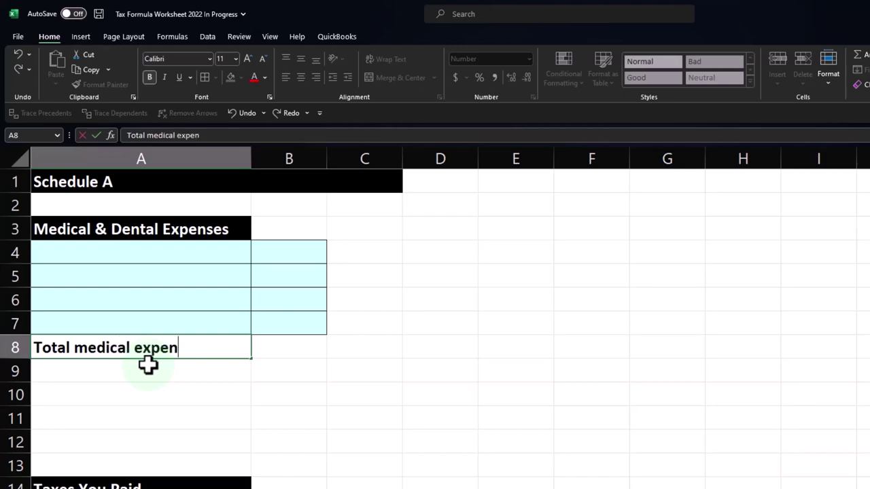
{"action": "type", "text": "ses"}
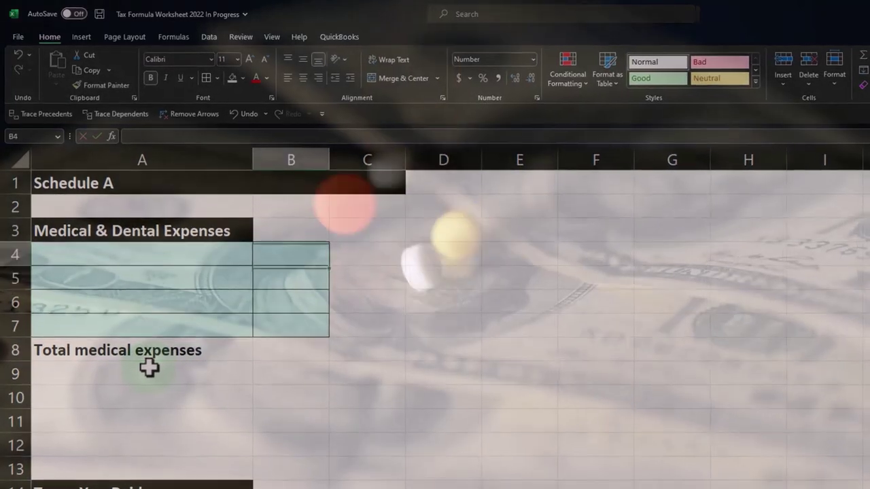
Enter 10,000 in B4 as the first medical expense amount.
{"action": "type", "text": "1"}
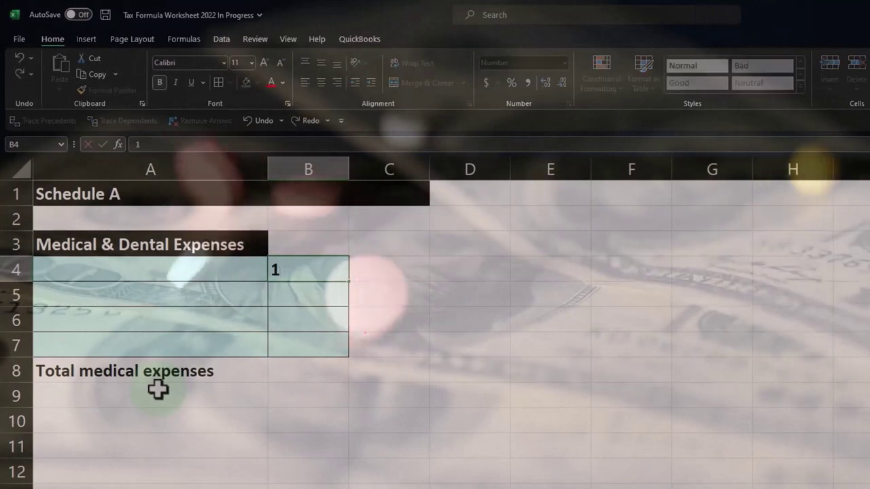
{"action": "type", "text": "0,000"}
{"action": "key", "text": "Return"}
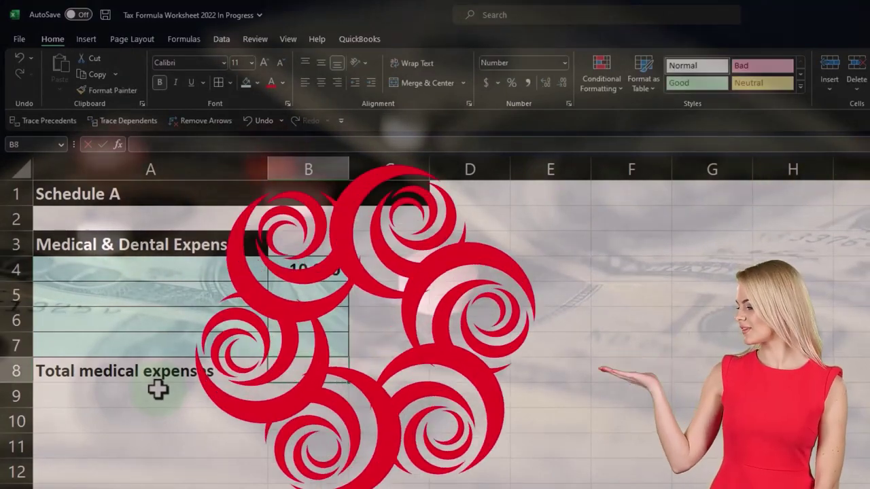
Total the medical expense amounts B4:B7 in B8 with a SUM formula.
{"action": "type", "text": "=sum"}
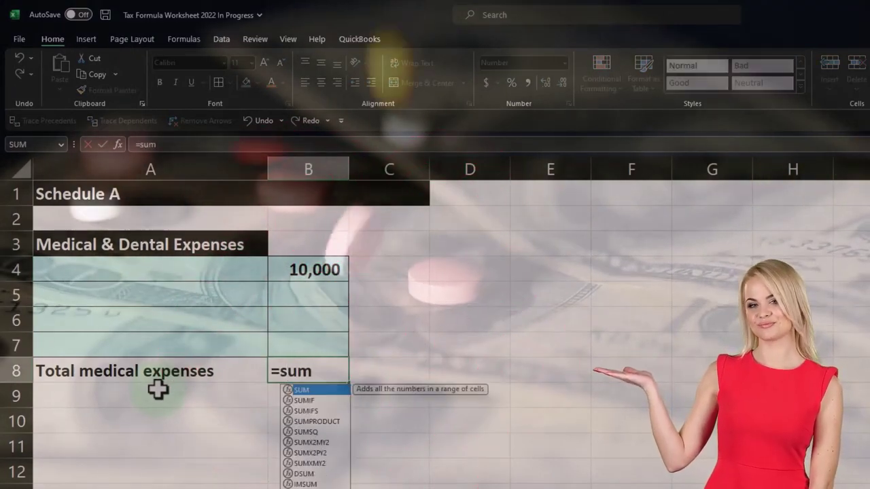
{"action": "type", "text": "("}
{"action": "key", "text": "Up"}
{"action": "key", "text": "shift+Up"}
{"action": "key", "text": "shift+Up"}
{"action": "key", "text": "shift+Up"}
{"action": "key", "text": "Return"}
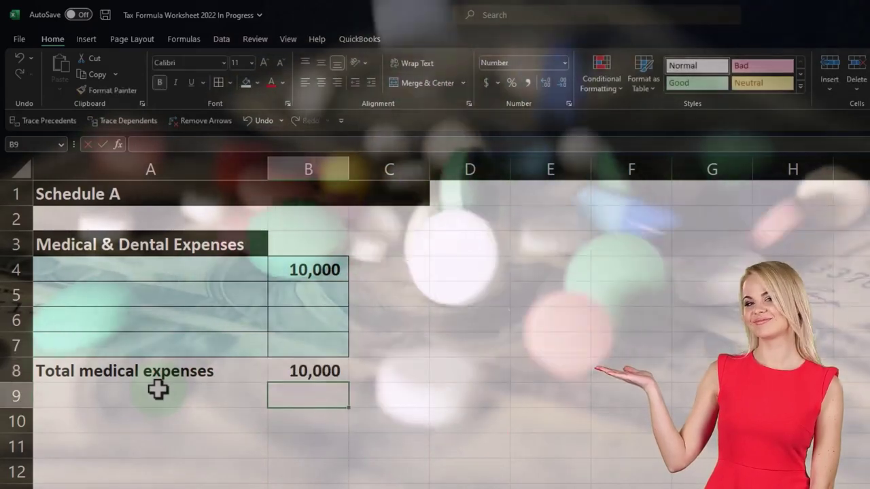
{"action": "left_click", "coordinate": [158, 389]}
{"action": "type", "text": "7."}
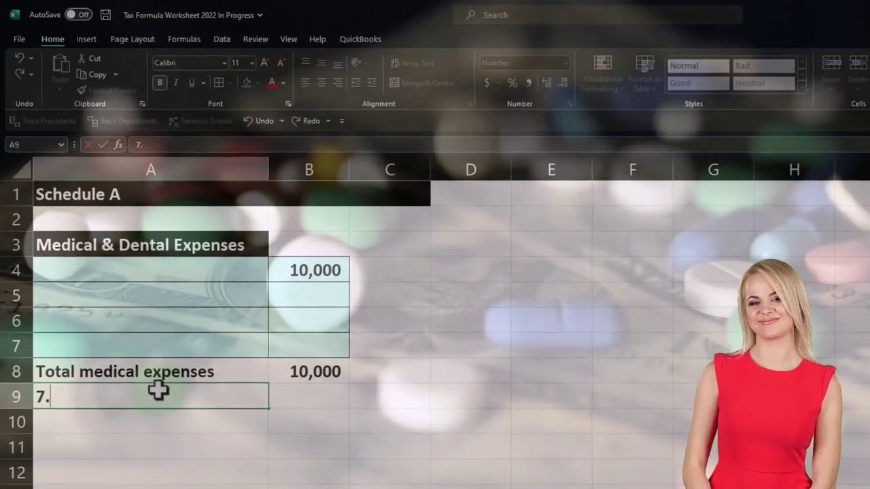
{"action": "type", "text": "5"}
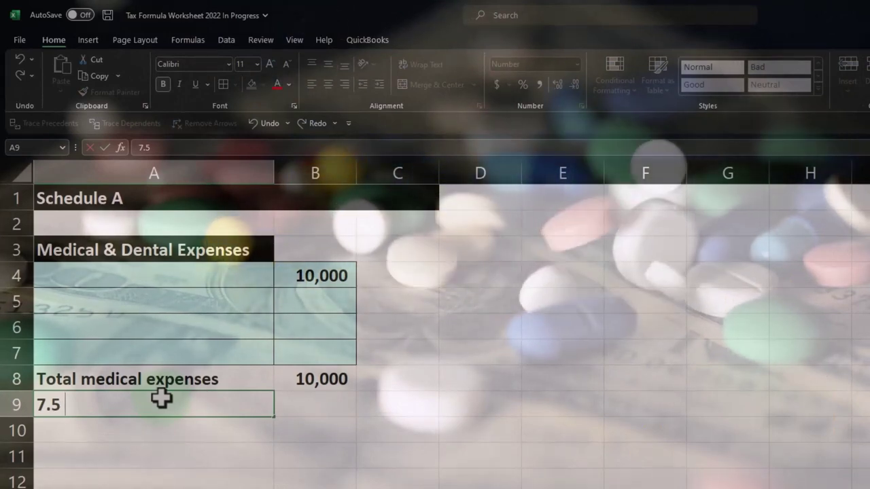
{"action": "key", "text": "BackSpace"}
{"action": "key", "text": "BackSpace"}
{"action": "key", "text": "BackSpace"}
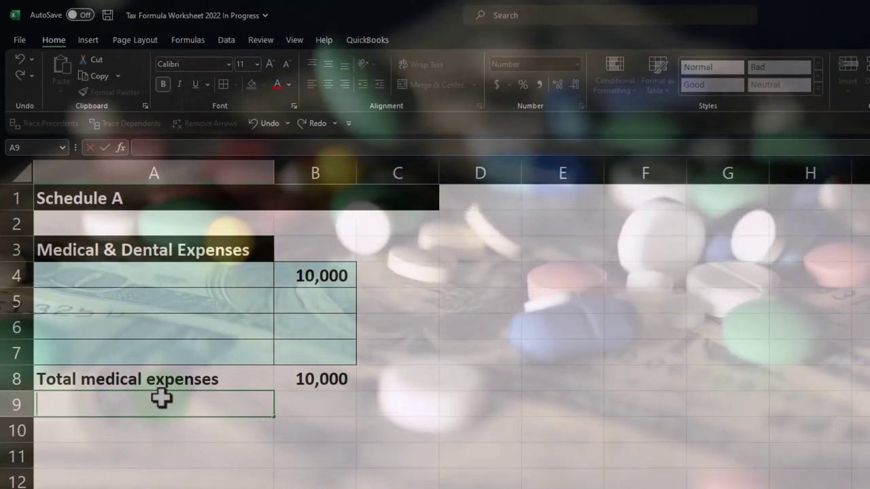
Label A9 "AGI" and link B9 to the Adjusted Gross Income amount on the Tax Fromula F1040 sheet.
{"action": "type", "text": "AGI"}
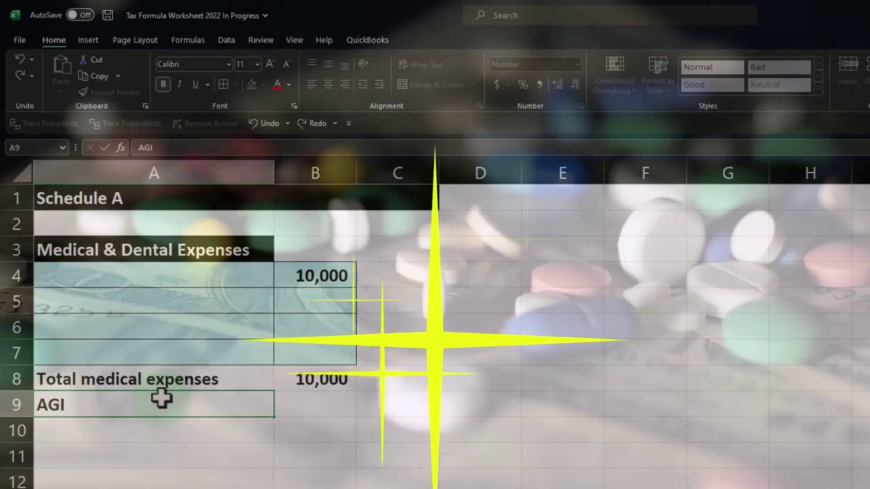
{"action": "key", "text": "Tab"}
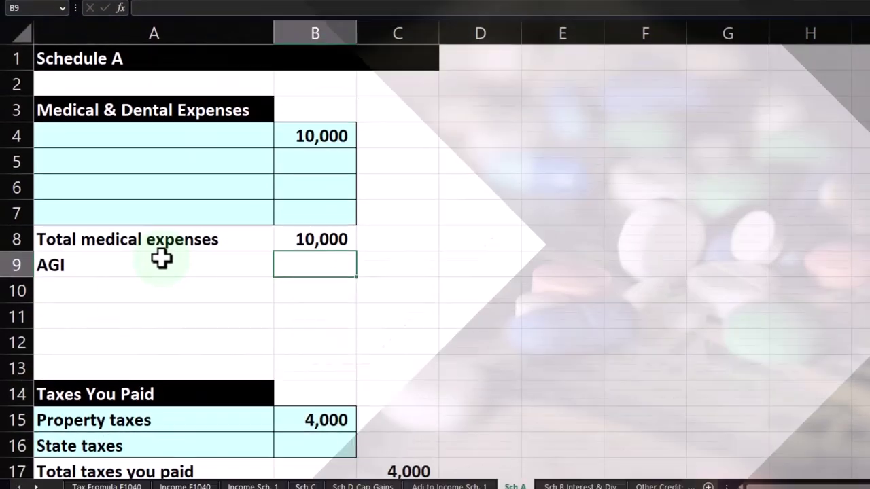
{"action": "type", "text": "="}
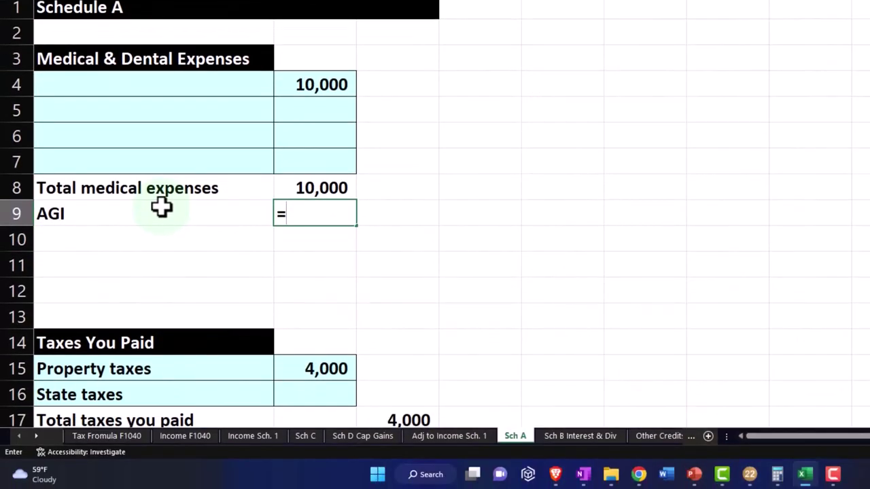
{"action": "left_click", "coordinate": [108, 436]}
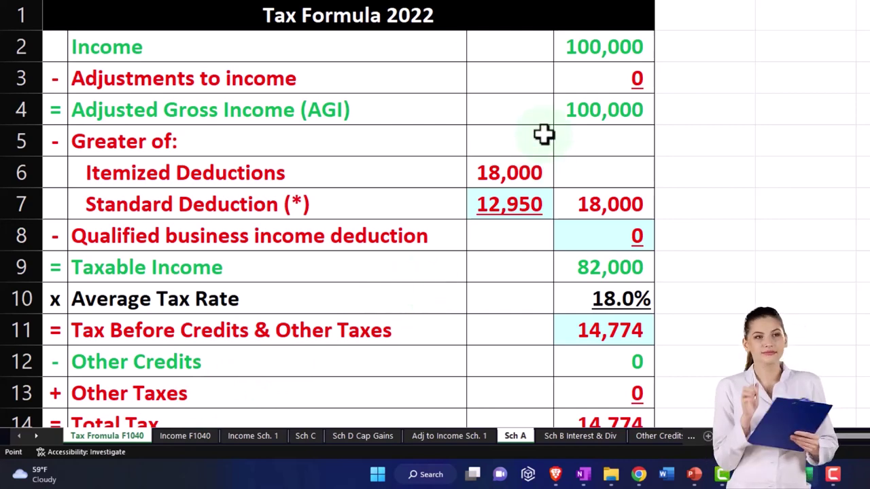
{"action": "key", "text": "Return"}
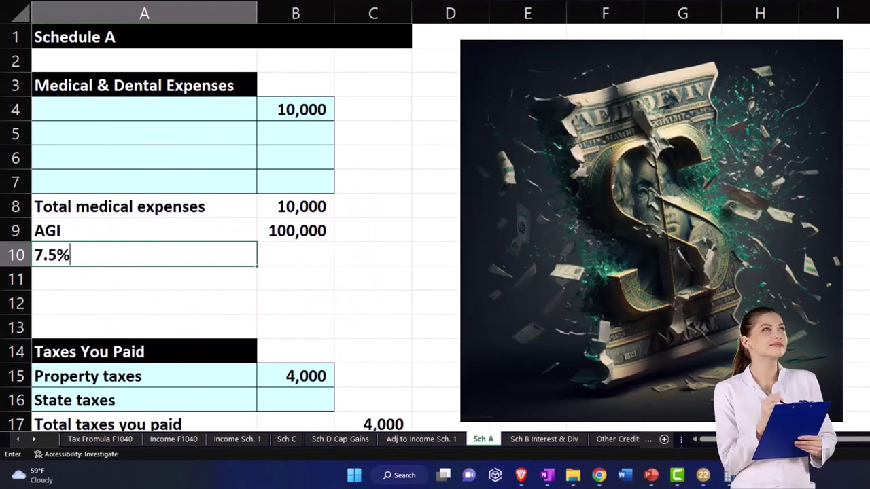
Label A10 "7.5% floor" and calculate it in B10 with the formula =B9*.075.
{"action": "type", "text": "7.5% floor"}
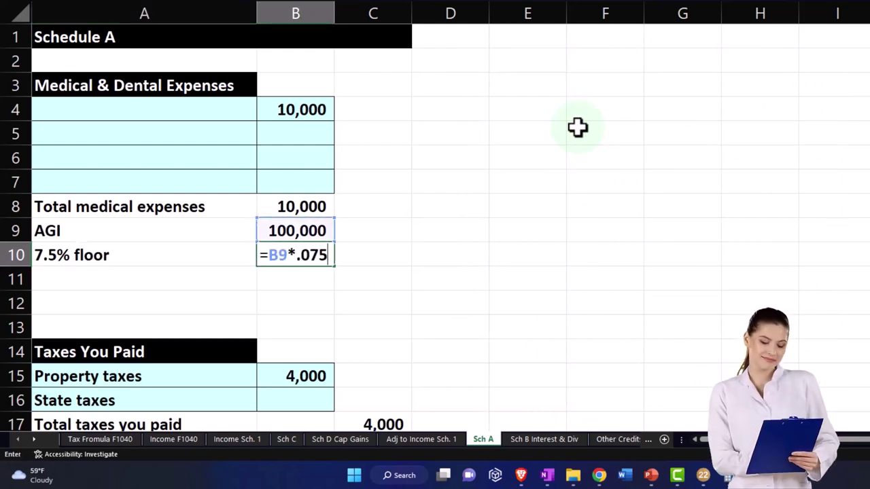
{"action": "type", "text": "=B9*.075"}
{"action": "key", "text": "Return"}
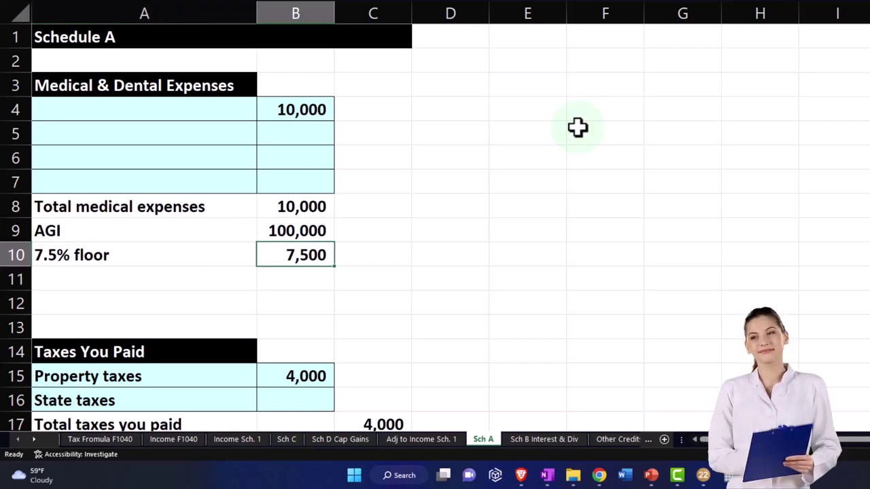
Label cell A11 "Mecical and dental expenses" beneath the 7.5% floor row.
{"action": "key", "text": "Down"}
{"action": "key", "text": "Left"}
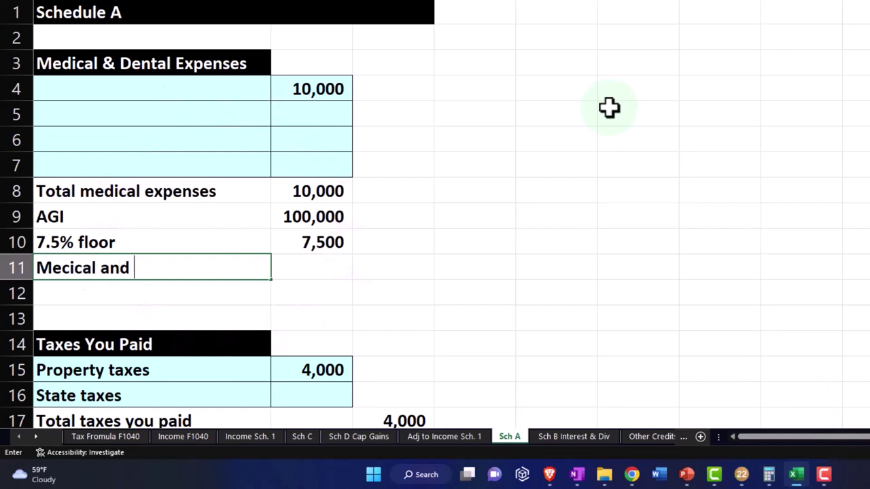
{"action": "type", "text": "Mecical and dental e"}
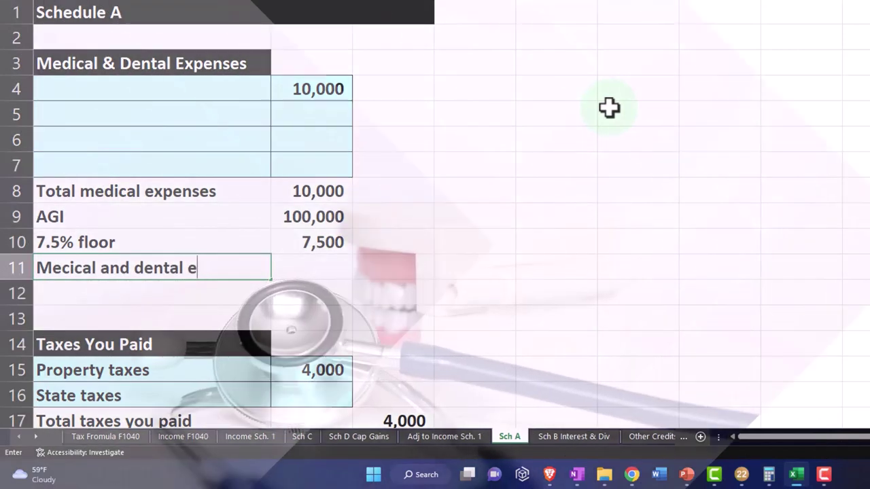
{"action": "type", "text": "xpenses"}
{"action": "key", "text": "Tab"}
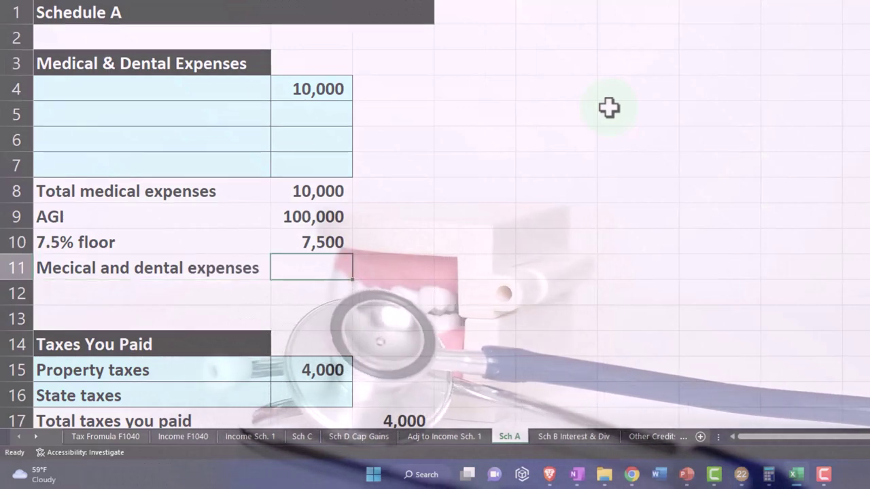
Calculate the deductible medical and dental expenses in C11 by subtracting the 7.5% floor in B10 from the total in B8.
{"action": "key", "text": "Tab"}
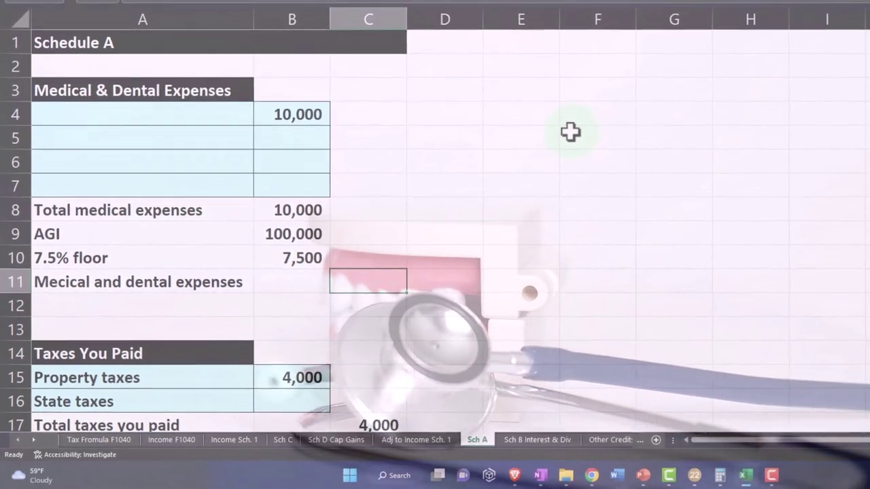
{"action": "type", "text": "="}
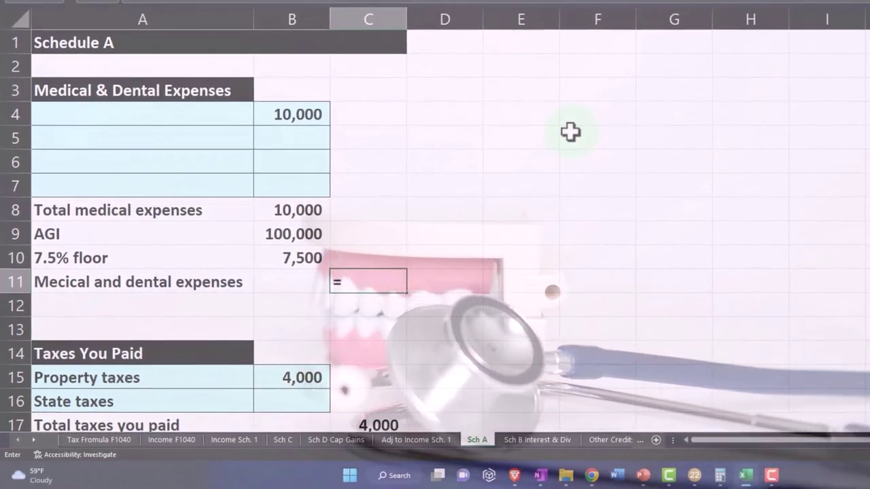
{"action": "key", "text": "Left"}
{"action": "key", "text": "Up"}
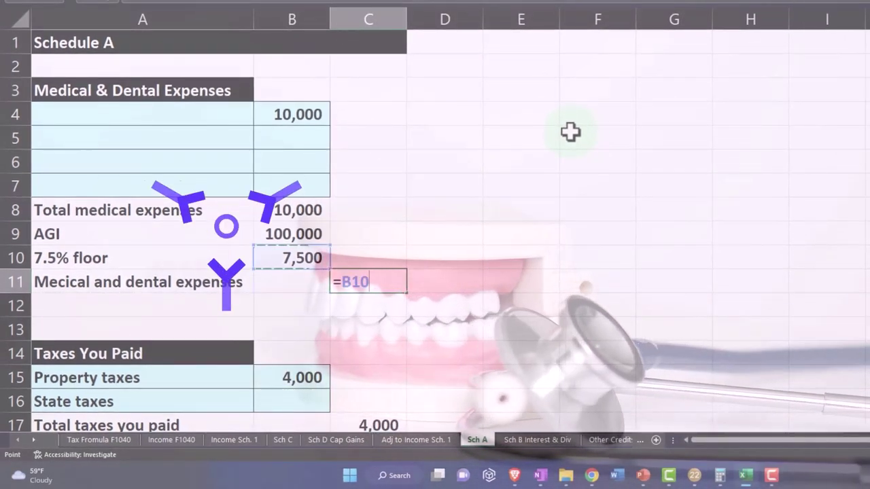
{"action": "key", "text": "Up"}
{"action": "key", "text": "Up"}
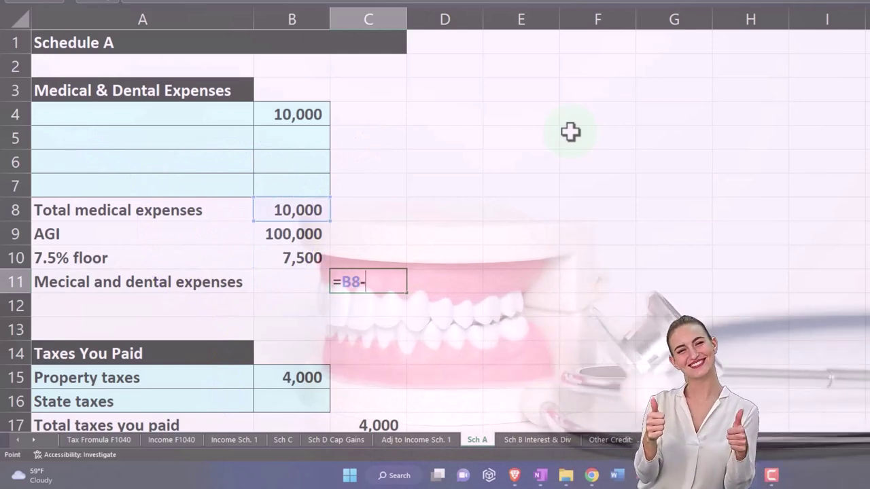
{"action": "type", "text": "-"}
{"action": "key", "text": "Left"}
{"action": "key", "text": "Up"}
{"action": "key", "text": "Return"}
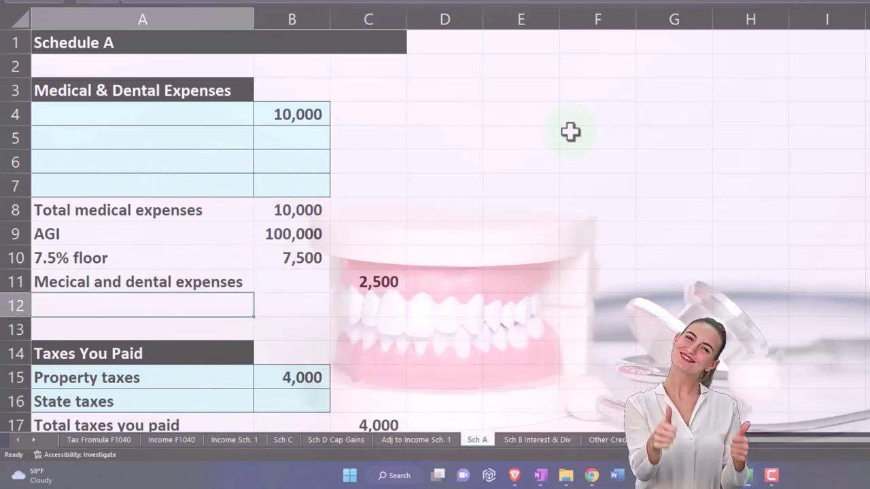
Review the medical expense, AGI, floor and deduction cells, along with the remaining Schedule A sections.
{"action": "double_click", "coordinate": [302, 118]}
{"action": "key", "text": "Return"}
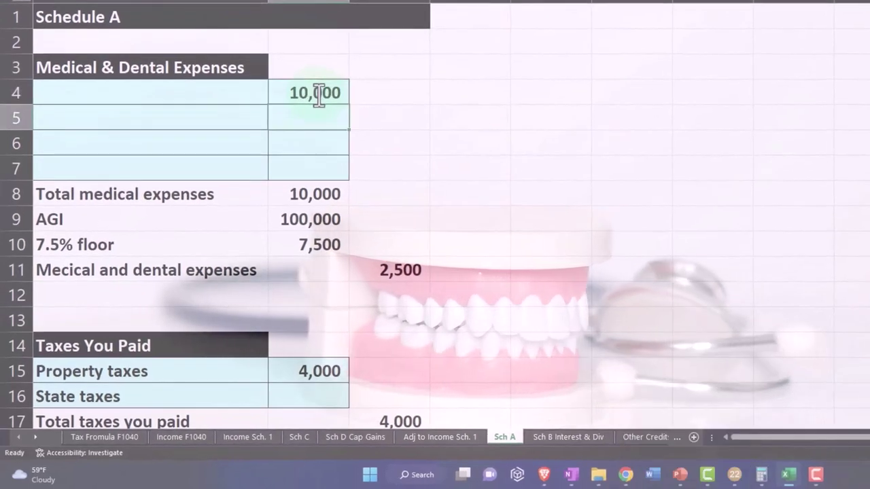
{"action": "left_click", "coordinate": [328, 219]}
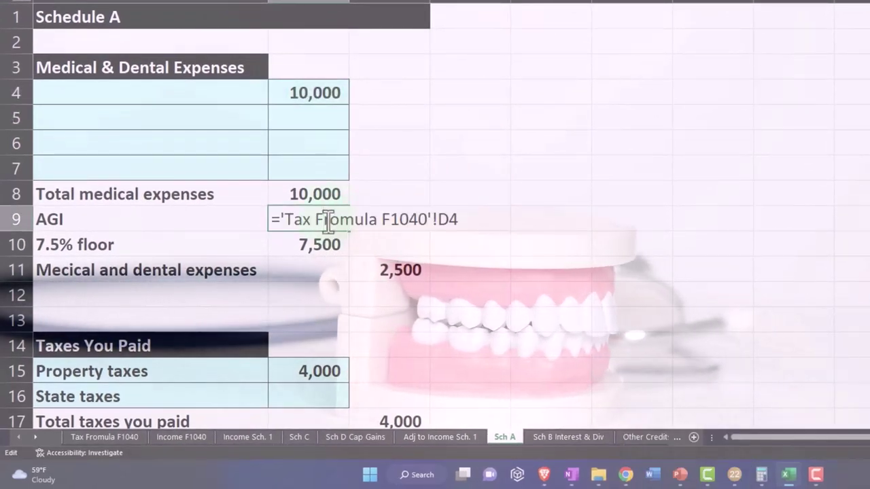
{"action": "left_click", "coordinate": [327, 244]}
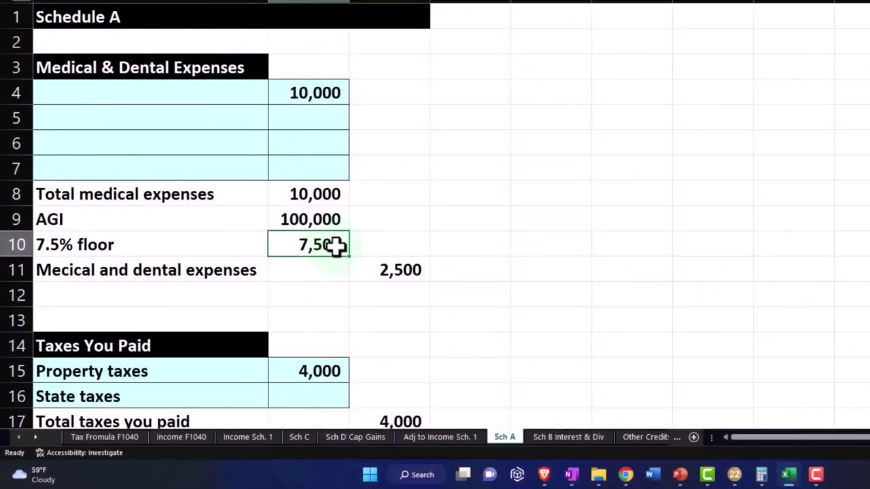
{"action": "left_click", "coordinate": [316, 195]}
{"action": "left_click", "coordinate": [406, 278]}
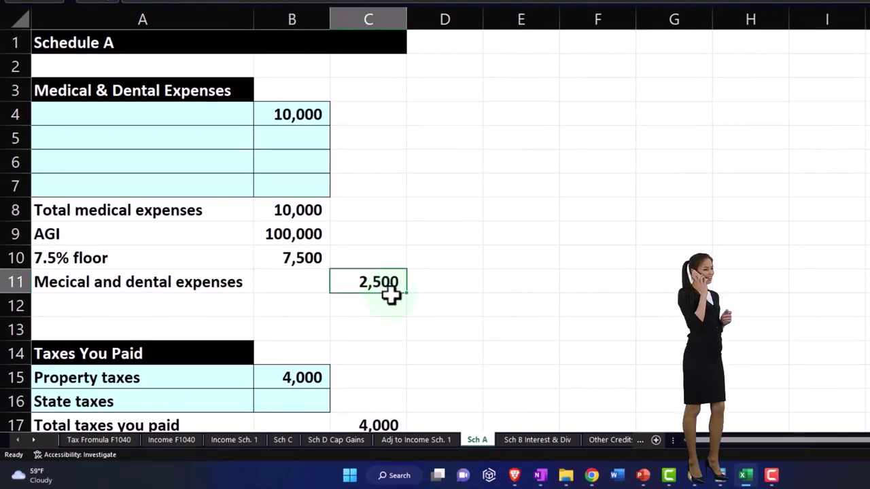
{"action": "scroll", "coordinate": [391, 294], "scroll_direction": "down", "scroll_amount": 8}
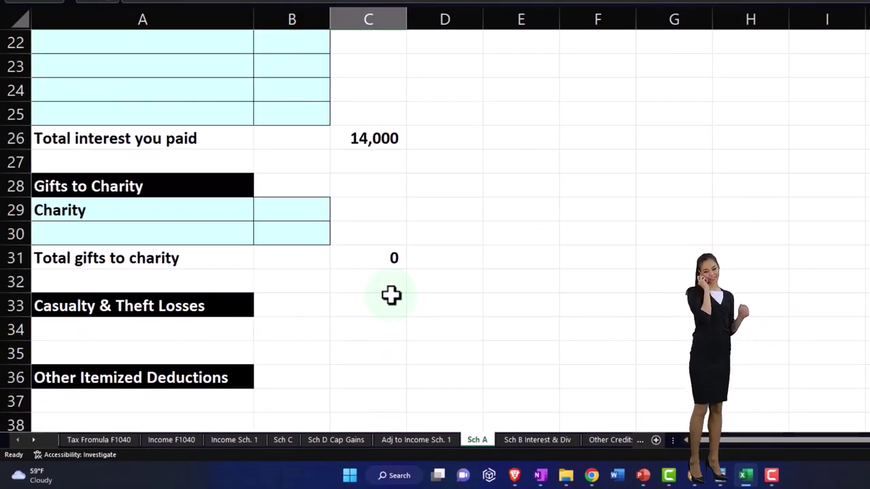
{"action": "scroll", "coordinate": [391, 293], "scroll_direction": "up", "scroll_amount": 5}
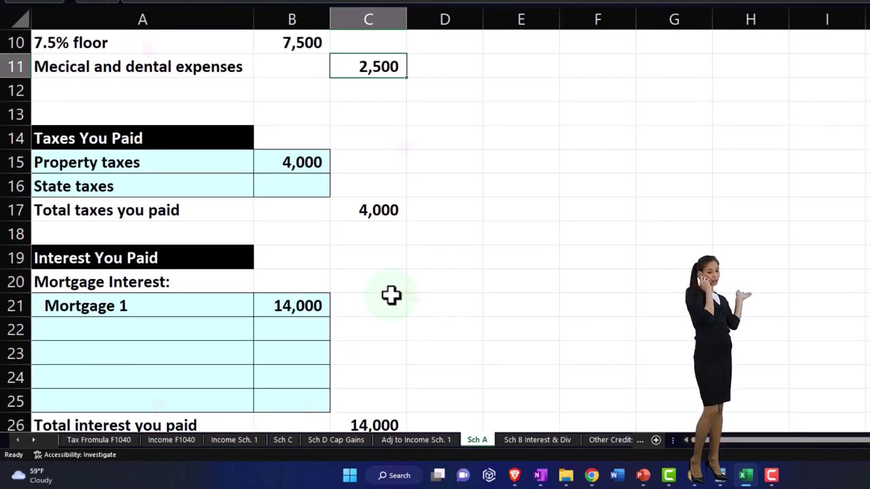
{"action": "scroll", "coordinate": [390, 293], "scroll_direction": "down", "scroll_amount": 4}
{"action": "scroll", "coordinate": [391, 294], "scroll_direction": "up", "scroll_amount": 4}
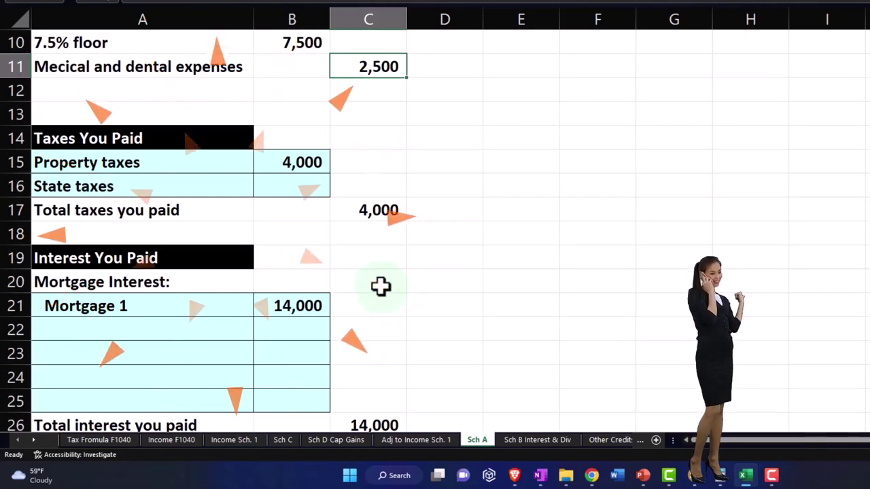
Look up the state income taxes on Lacerte's Schedule A and enter 1017 for State taxes in B16 of the Excel worksheet.
{"action": "left_click", "coordinate": [294, 183]}
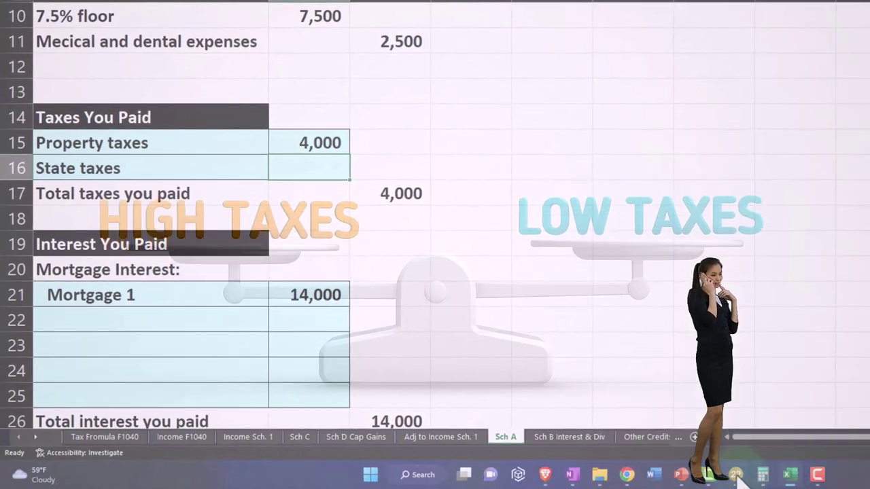
{"action": "left_click", "coordinate": [736, 475]}
{"action": "left_click", "coordinate": [15, 25]}
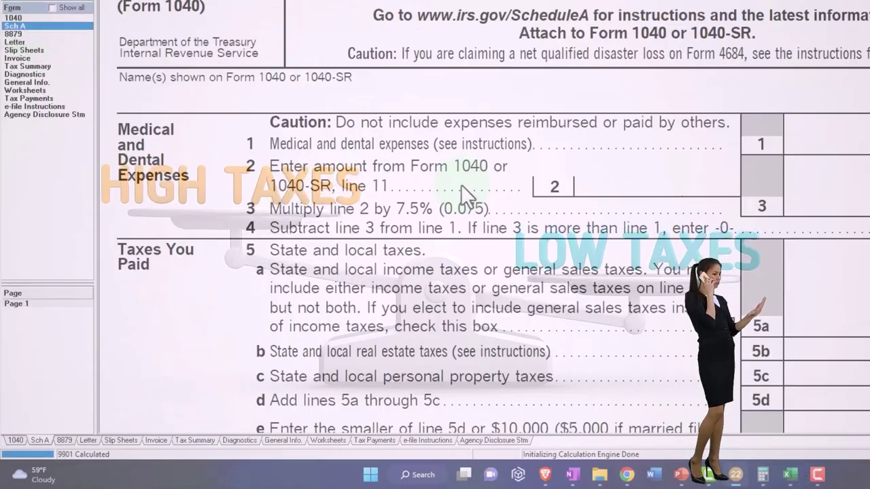
{"action": "scroll", "coordinate": [460, 184], "scroll_direction": "down", "scroll_amount": 4}
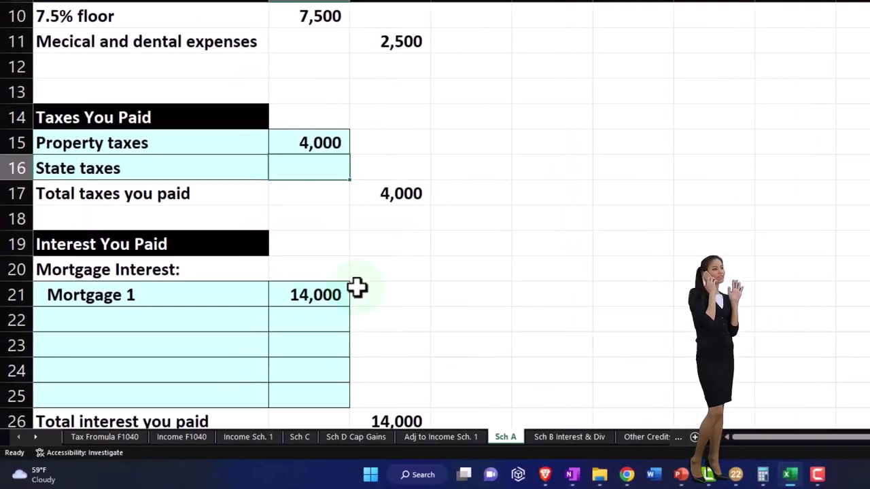
{"action": "type", "text": "1017"}
{"action": "key", "text": "Return"}
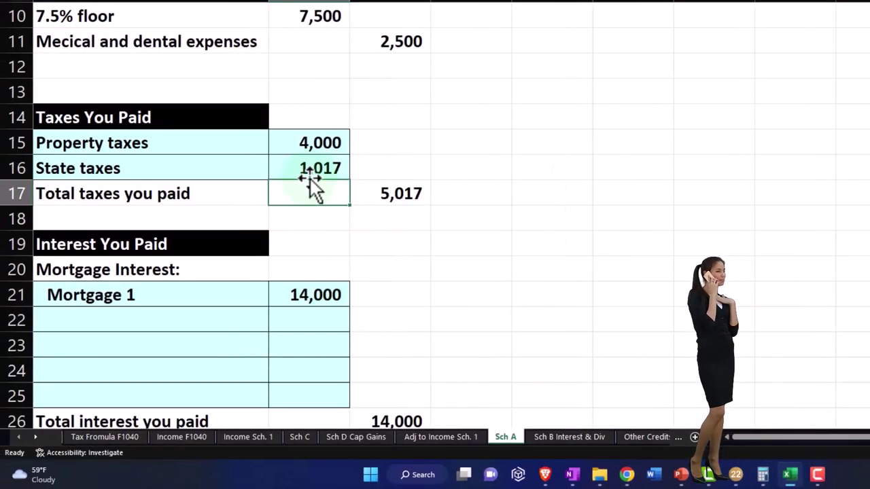
Compare the total itemized deductions and taxable income in Excel's Sch A and Tax Fromula F1040 sheets with Lacerte's Schedule A and Form 1040.
{"action": "scroll", "coordinate": [324, 177], "scroll_direction": "down", "scroll_amount": 5}
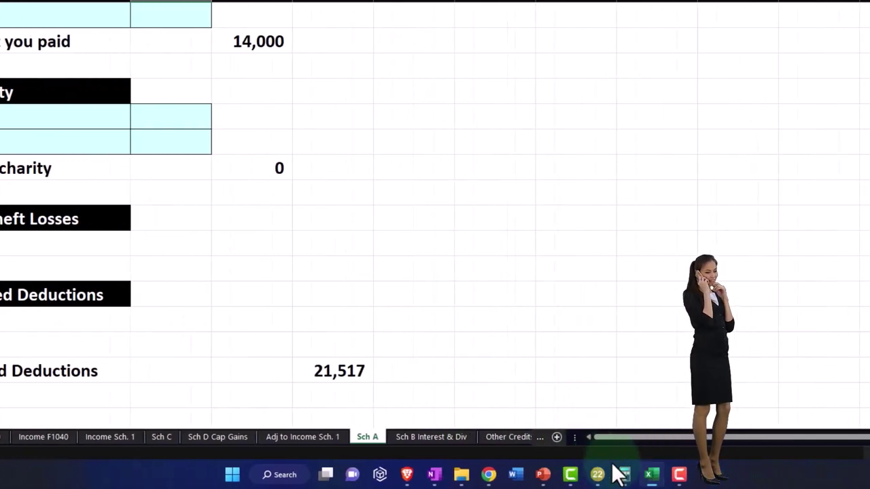
{"action": "left_click", "coordinate": [735, 475]}
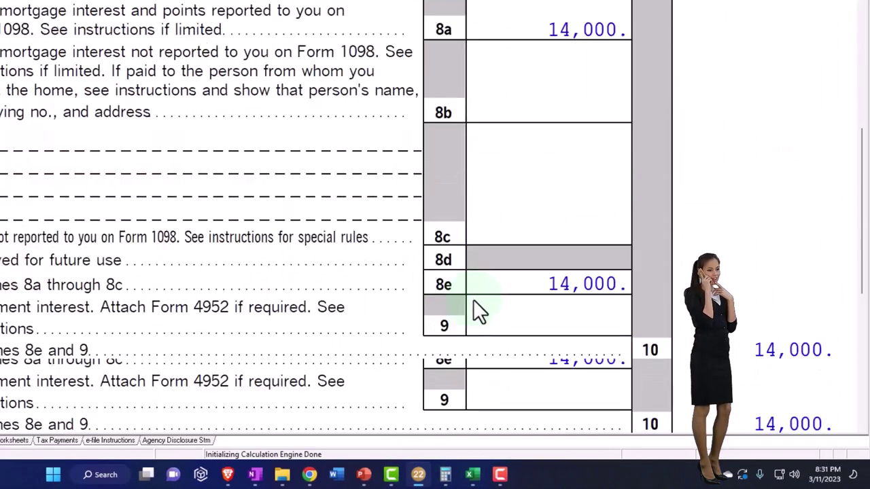
{"action": "scroll", "coordinate": [473, 299], "scroll_direction": "down", "scroll_amount": 5}
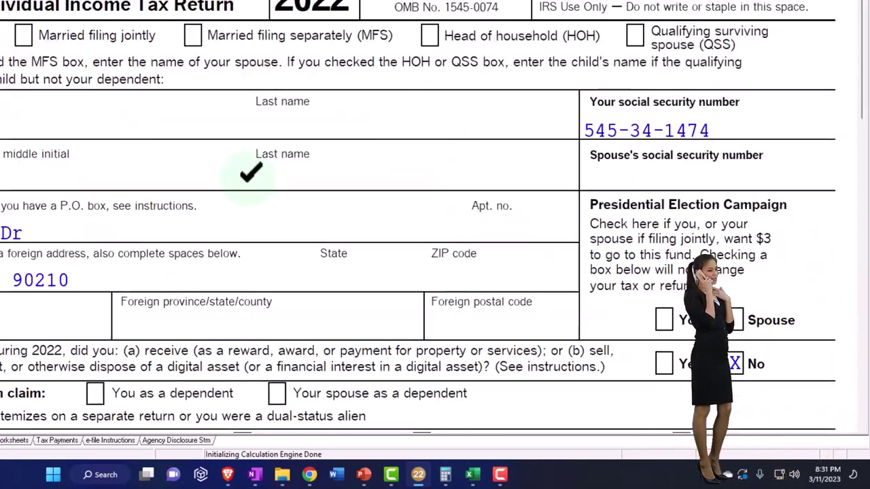
{"action": "scroll", "coordinate": [371, 212], "scroll_direction": "down", "scroll_amount": 5}
{"action": "scroll", "coordinate": [367, 201], "scroll_direction": "down", "scroll_amount": 10}
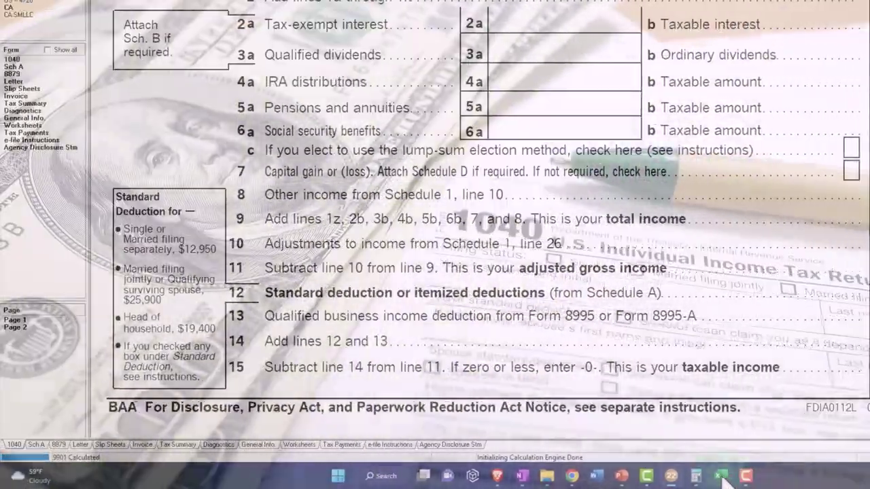
{"action": "left_click", "coordinate": [508, 477]}
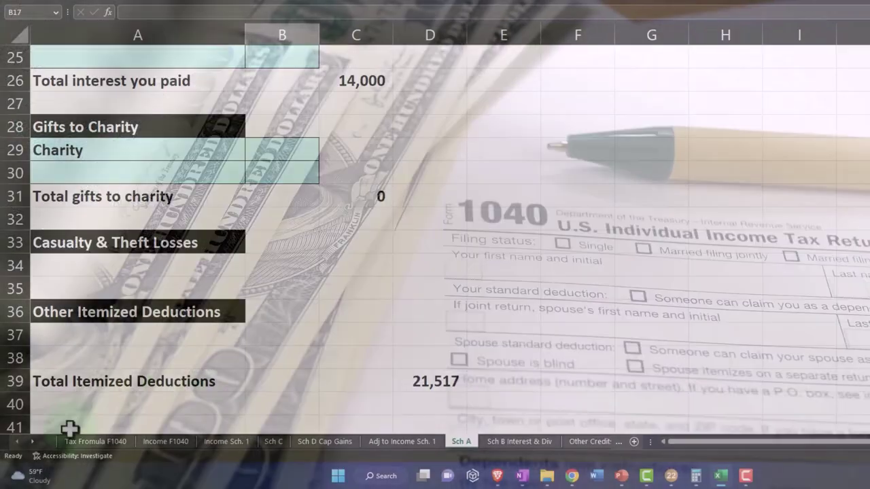
{"action": "left_click", "coordinate": [68, 439]}
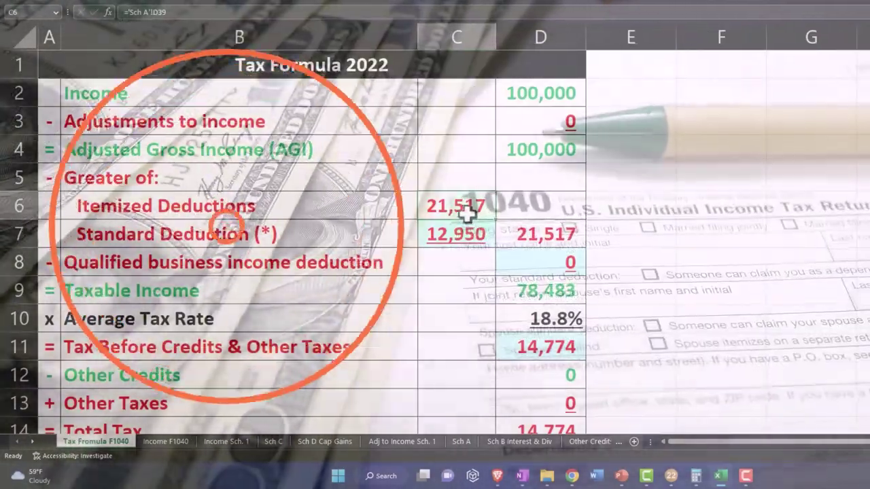
{"action": "key", "text": "Down"}
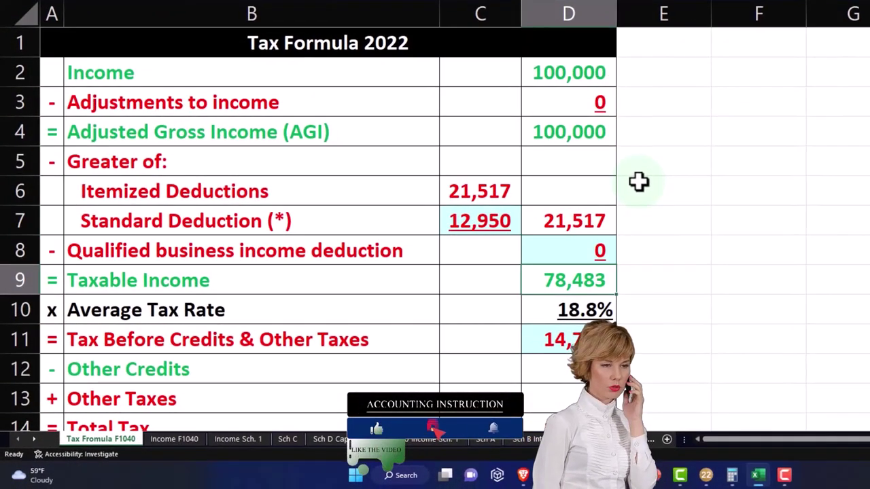
{"action": "left_click", "coordinate": [706, 476]}
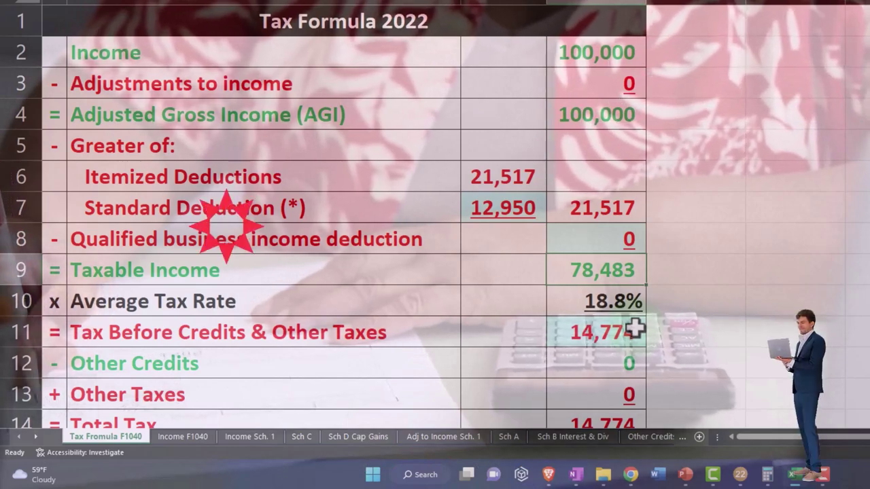
Set the client's filing status to Married filing jointly in Lacerte and check the deduction line on Form 1040.
{"action": "left_click", "coordinate": [740, 475]}
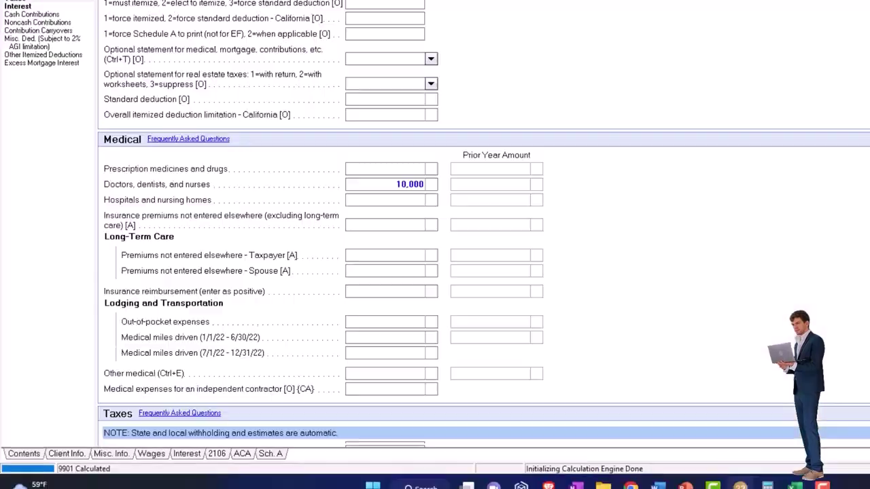
{"action": "left_click", "coordinate": [64, 439]}
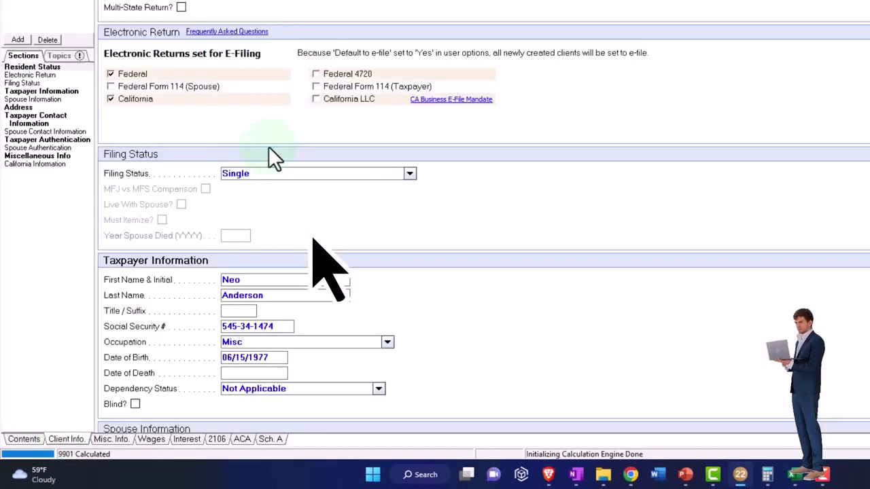
{"action": "left_click", "coordinate": [409, 174]}
{"action": "left_click", "coordinate": [333, 195]}
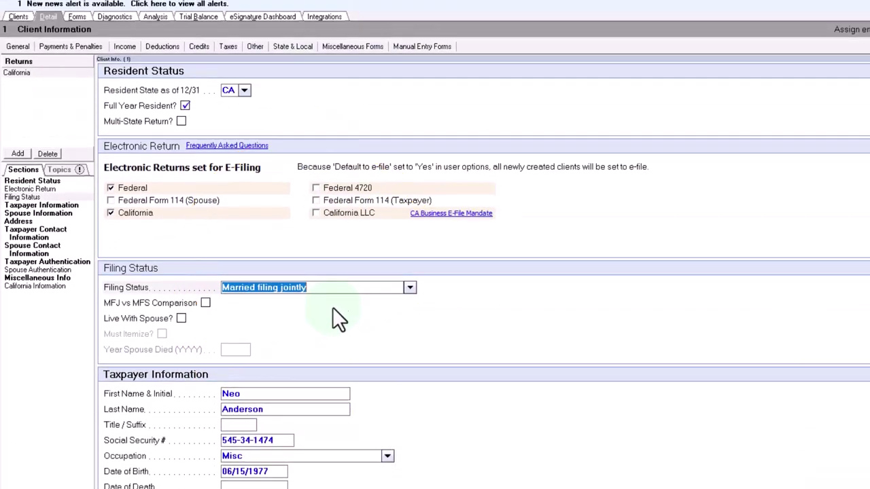
{"action": "left_click", "coordinate": [77, 86]}
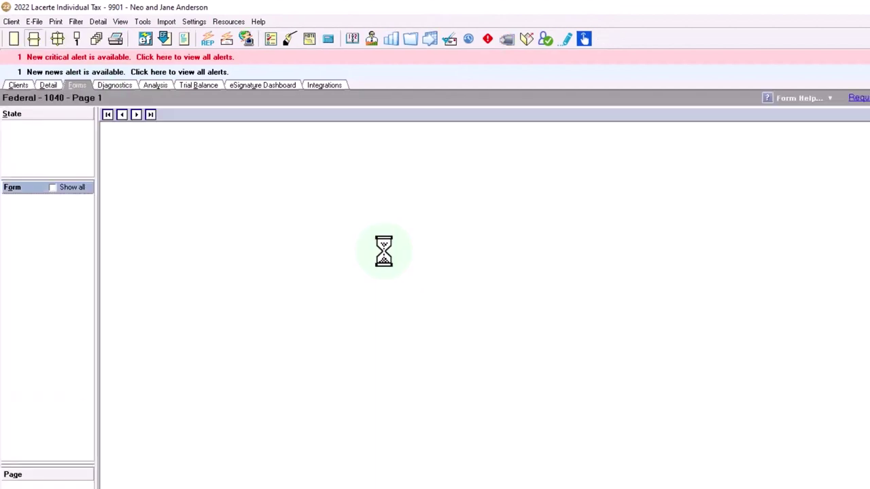
{"action": "scroll", "coordinate": [687, 393], "scroll_direction": "down", "scroll_amount": 10}
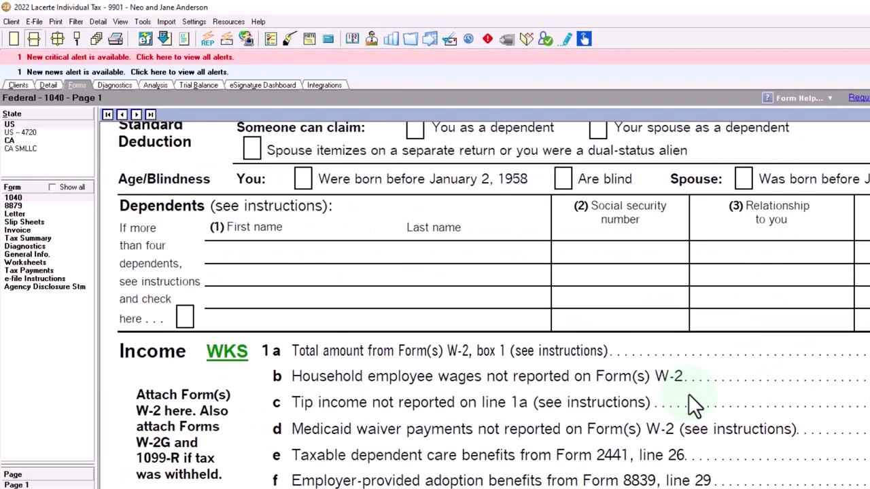
{"action": "scroll", "coordinate": [677, 406], "scroll_direction": "down", "scroll_amount": 5}
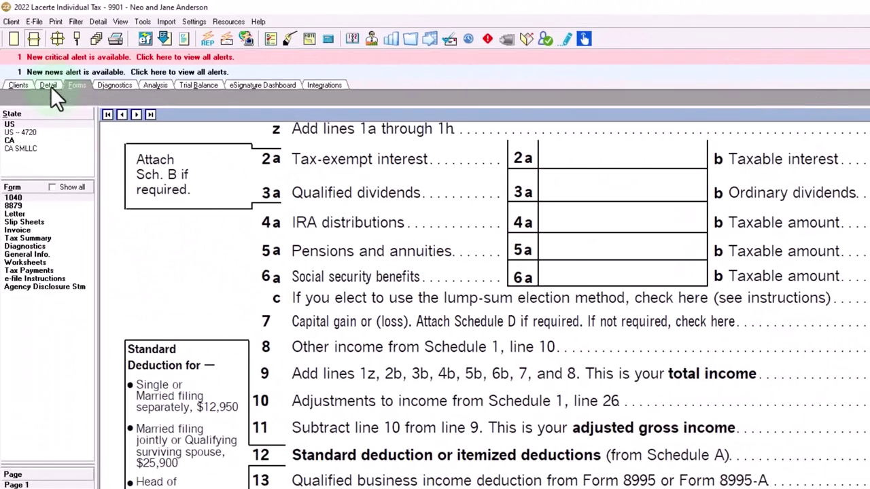
Set the client's filing status to Single and check the standard or itemized deduction line on page 1 of Form 1040.
{"action": "left_click", "coordinate": [48, 85]}
{"action": "left_click", "coordinate": [66, 439]}
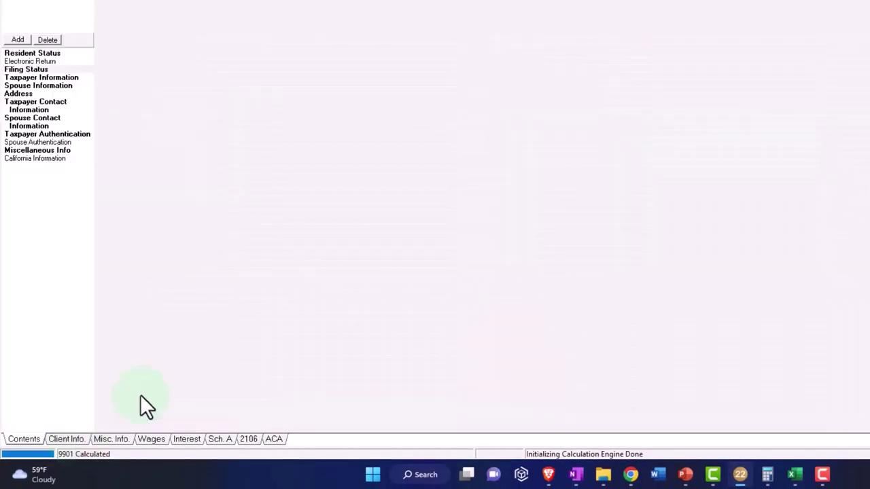
{"action": "left_click", "coordinate": [407, 174]}
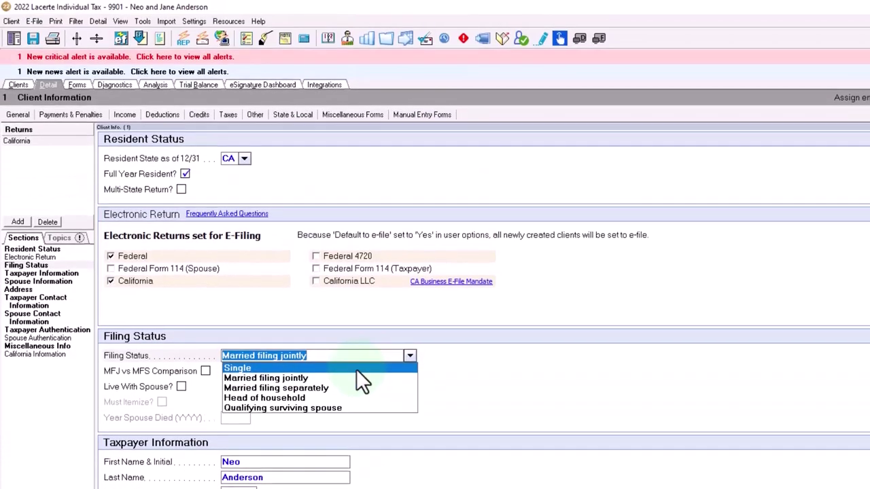
{"action": "left_click", "coordinate": [356, 186]}
{"action": "left_click", "coordinate": [77, 85]}
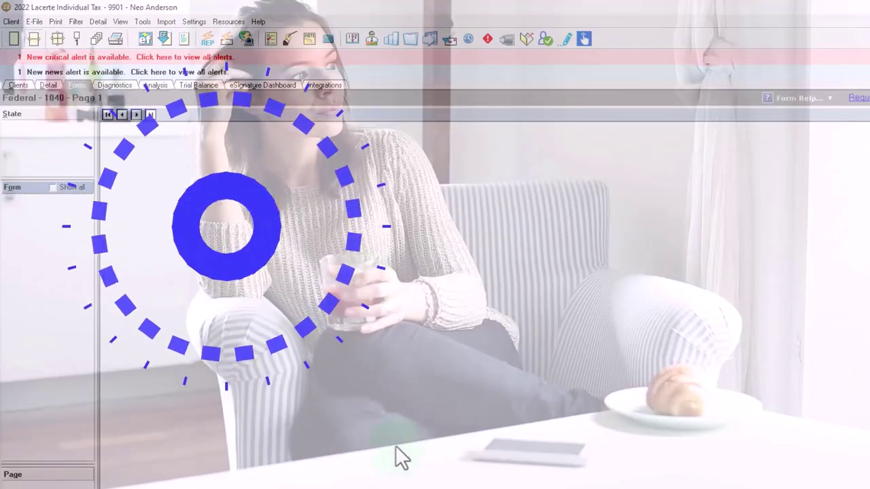
{"action": "scroll", "coordinate": [416, 408], "scroll_direction": "down", "scroll_amount": 15}
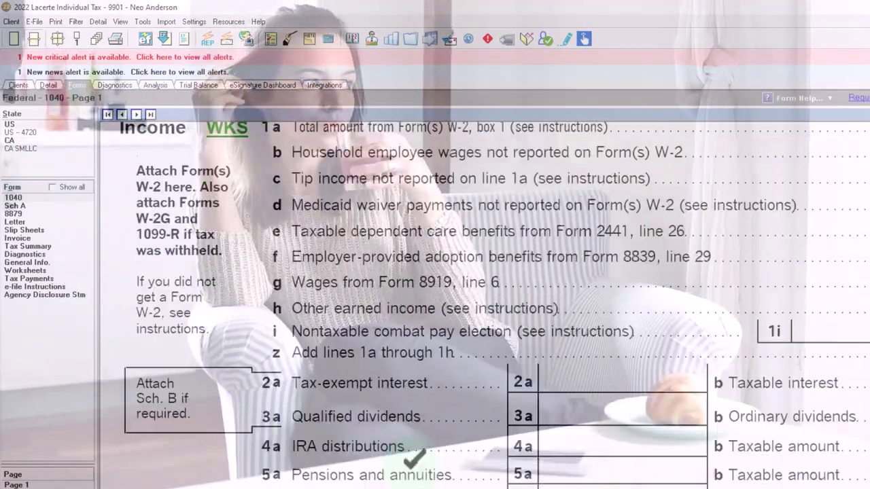
{"action": "scroll", "coordinate": [416, 478], "scroll_direction": "down", "scroll_amount": 3}
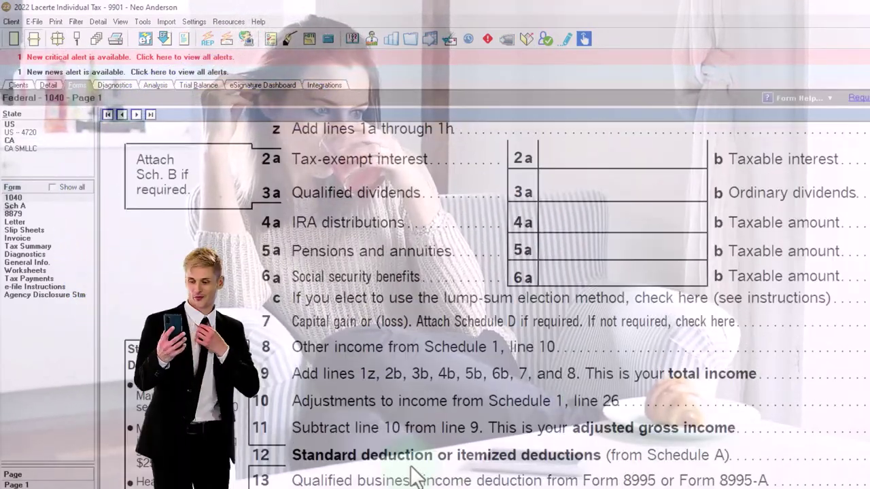
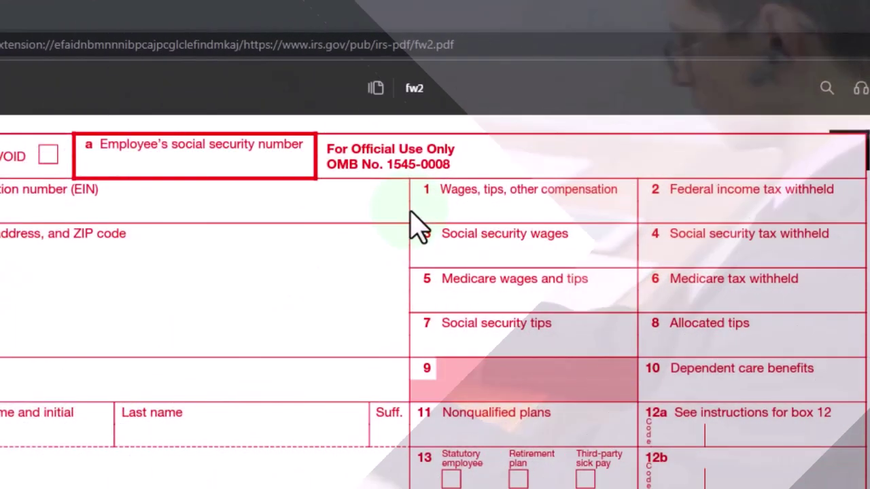
{"action": "left_click", "coordinate": [411, 216]}
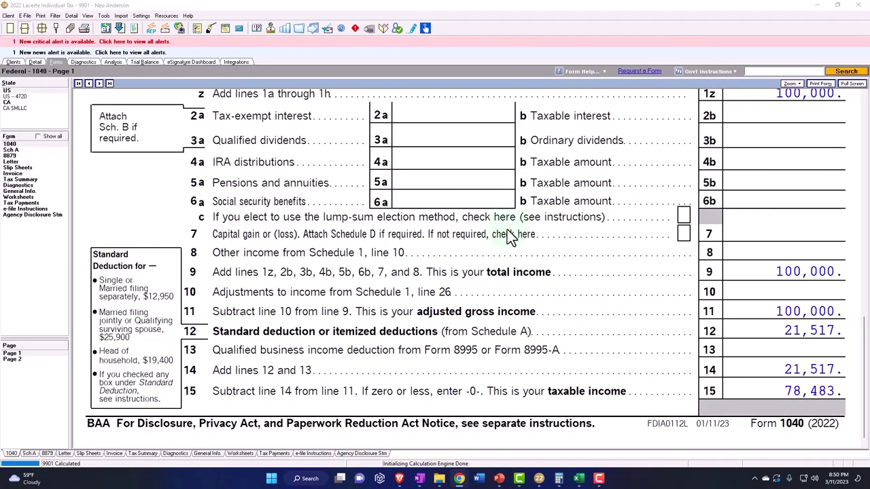
List all forms to review Schedule 1's Part II Adjustments to Income on page 2, and examine the medical and dental expenses on Schedule A.
{"action": "left_click", "coordinate": [38, 137]}
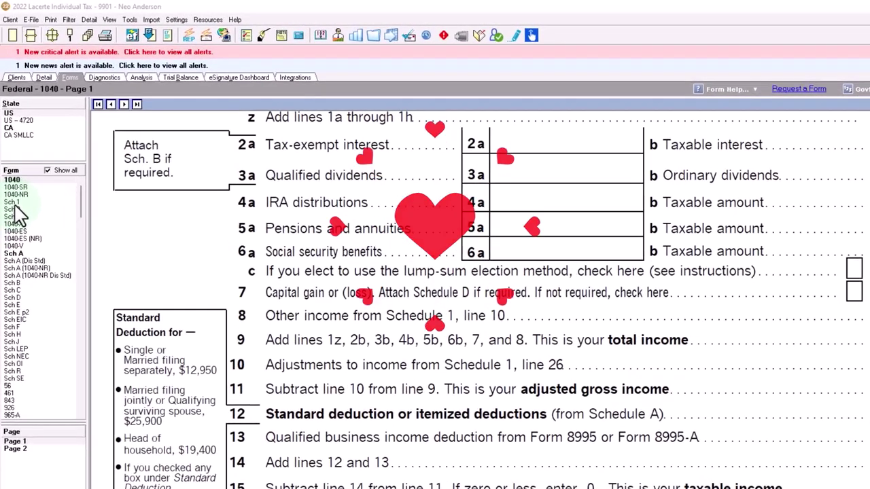
{"action": "left_click", "coordinate": [12, 195]}
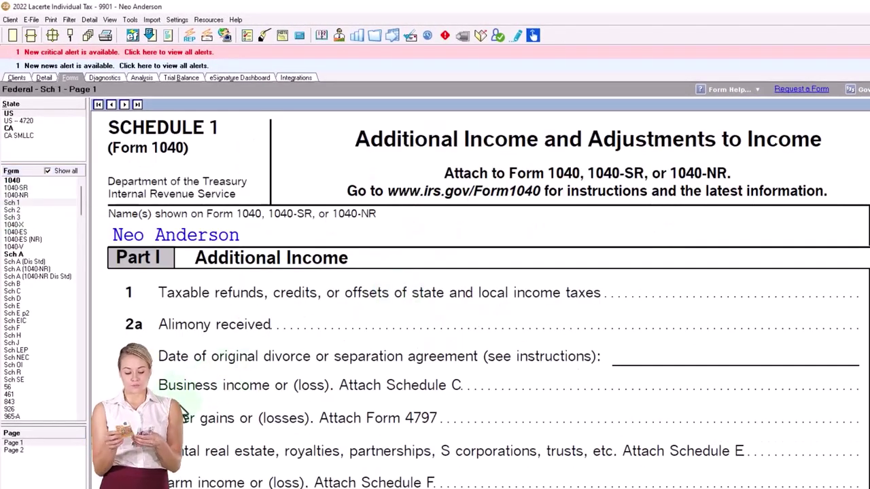
{"action": "left_click", "coordinate": [16, 451]}
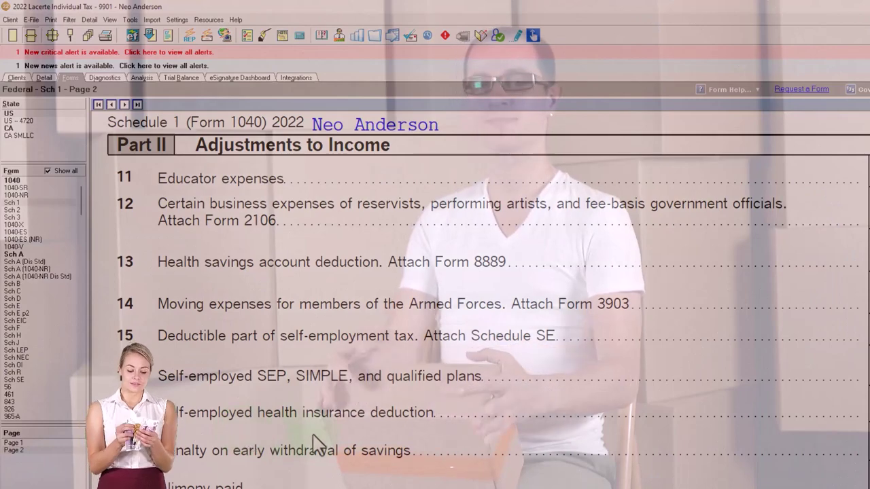
{"action": "scroll", "coordinate": [451, 442], "scroll_direction": "down", "scroll_amount": 2}
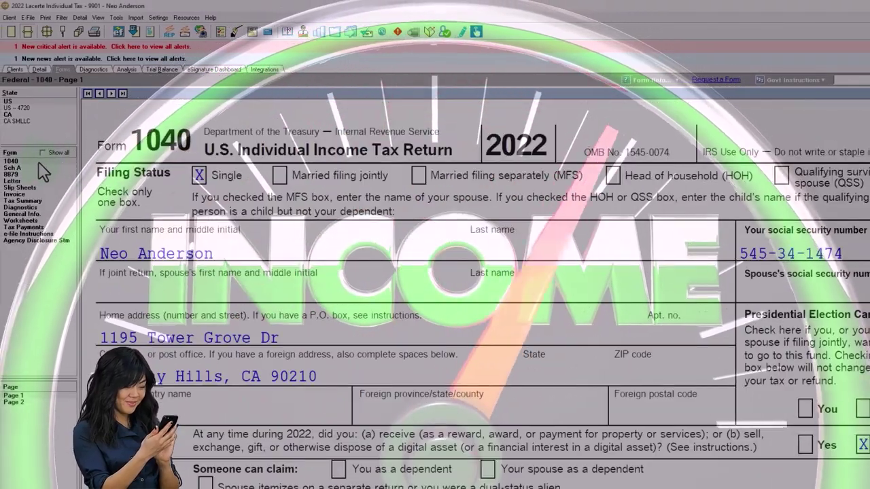
{"action": "left_click", "coordinate": [14, 168]}
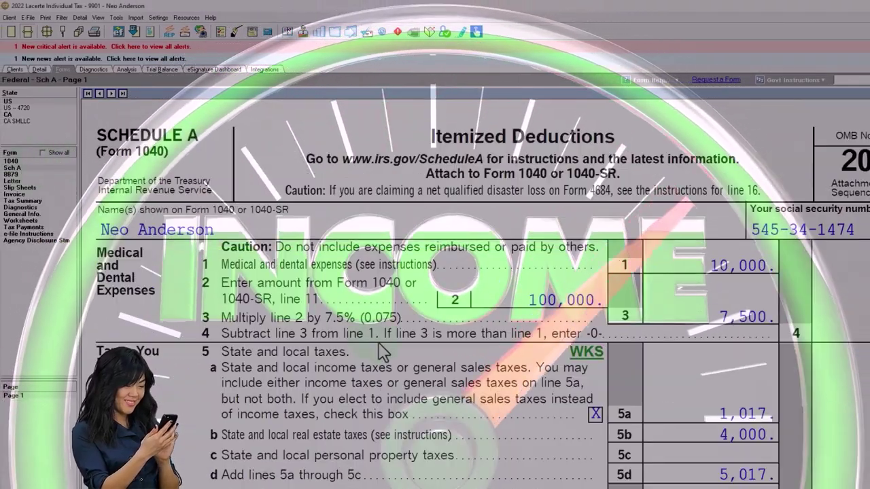